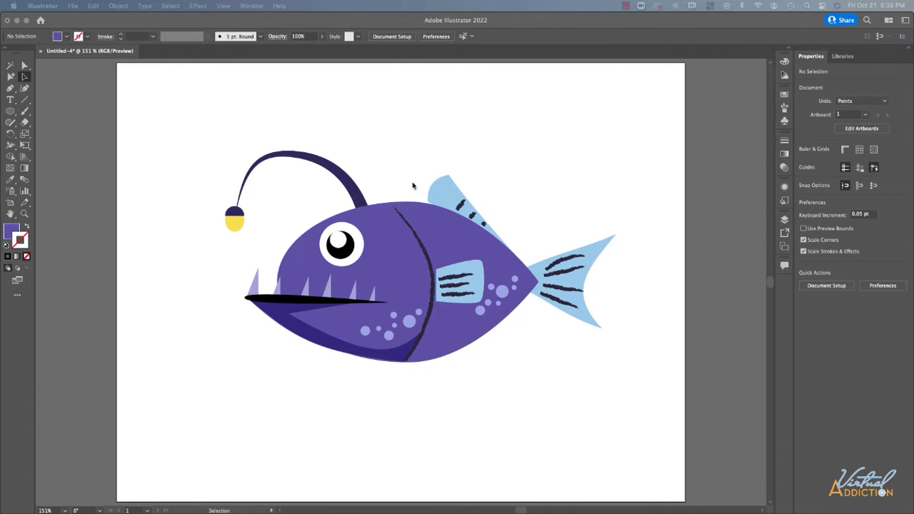
Step: Select the entire anglerfish illustration as one group with the Selection tool
left_click(193, 131)
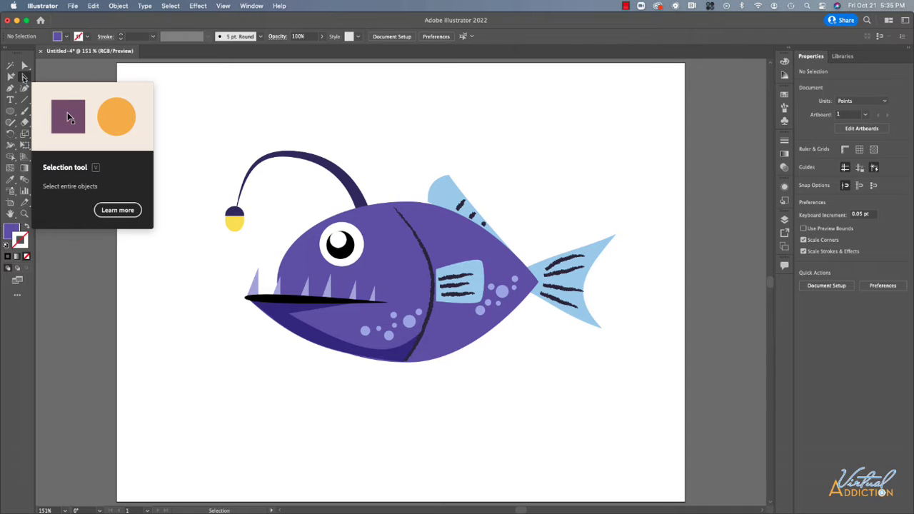
left_click(392, 289)
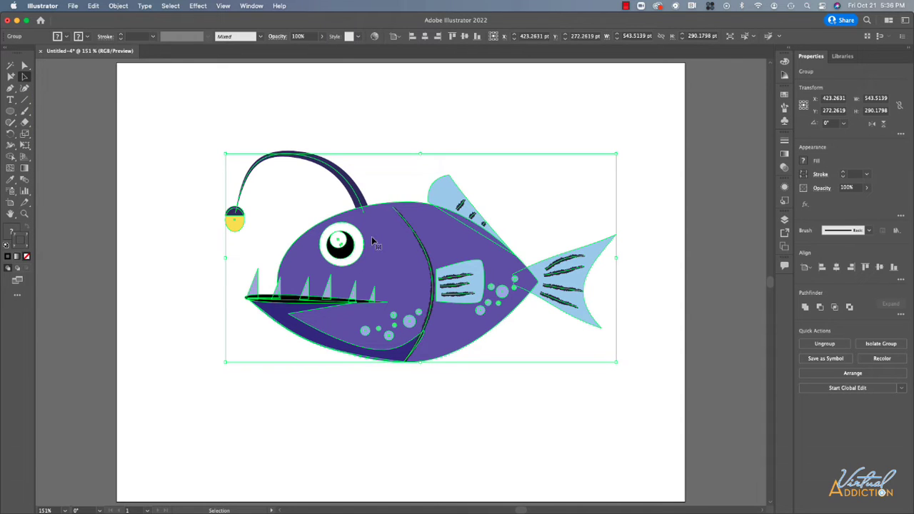
Step: With Group Selection, individually select the fish body, eye highlight, pupil, eye circles and a fin stripe
left_click(11, 77)
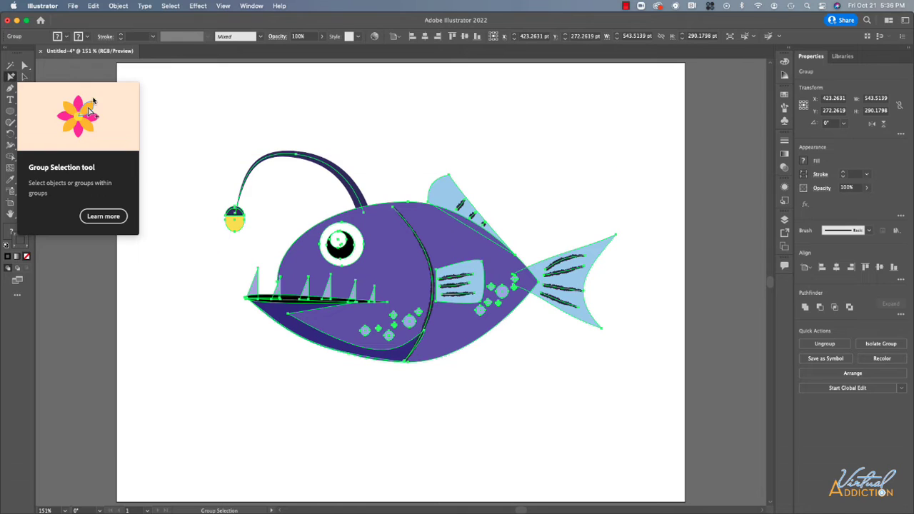
left_click(236, 143)
left_click(353, 240)
left_click(345, 246)
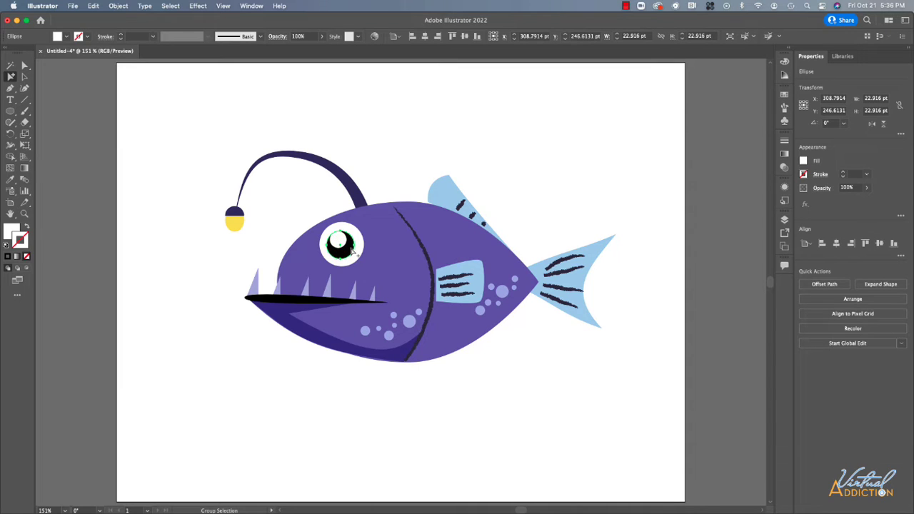
left_click(352, 249)
left_click(362, 254)
left_click(364, 256)
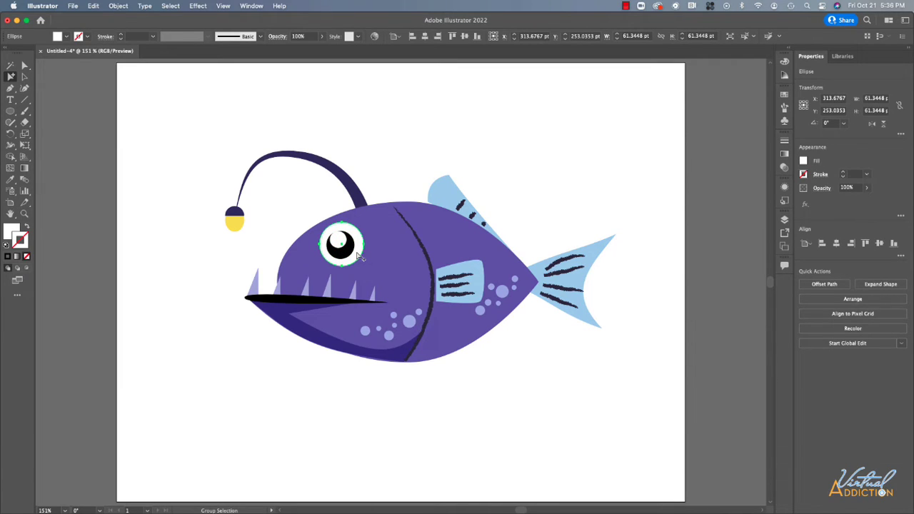
left_click(469, 280)
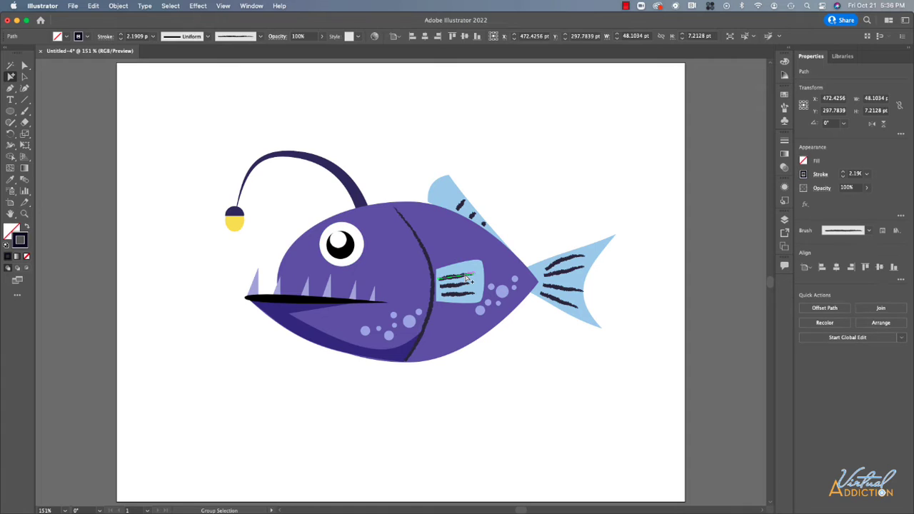
Step: Turn the dorsal fin's rounded top anchor into a sharp corner with Direct Selection
left_click(25, 66)
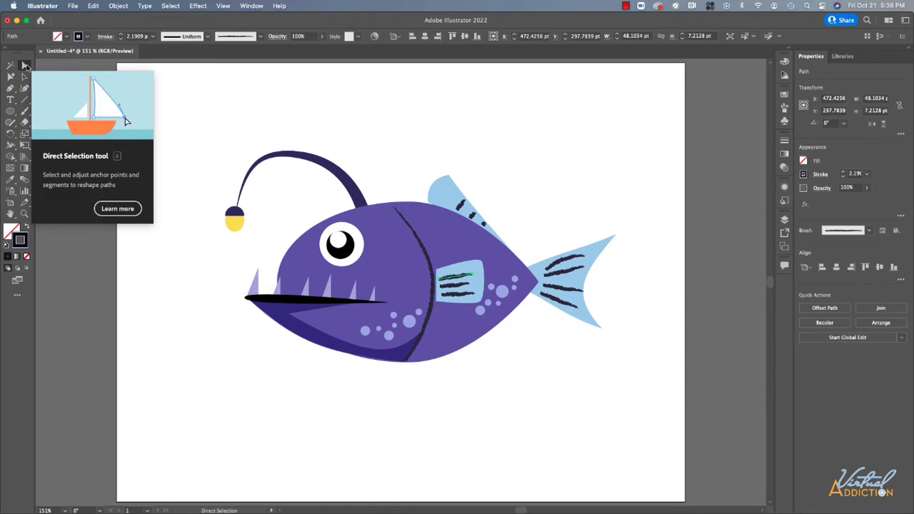
left_click(380, 225)
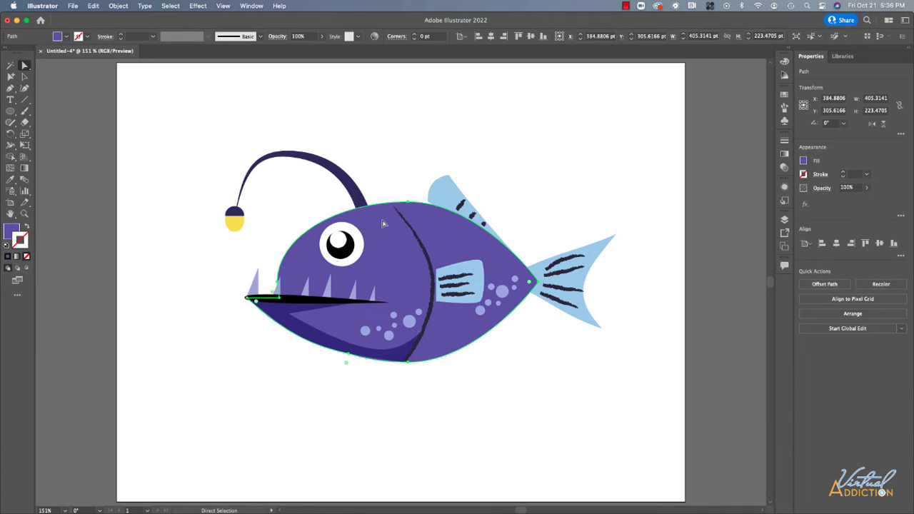
left_click(443, 191)
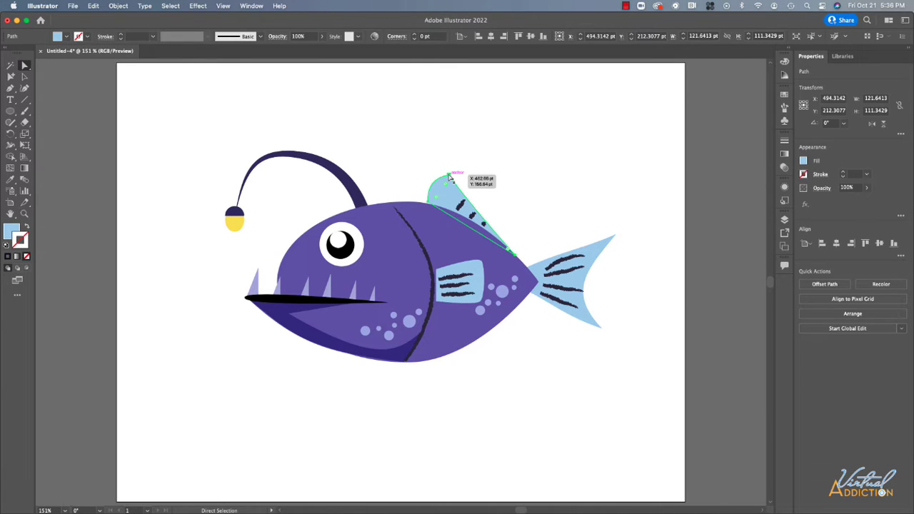
left_click(449, 175)
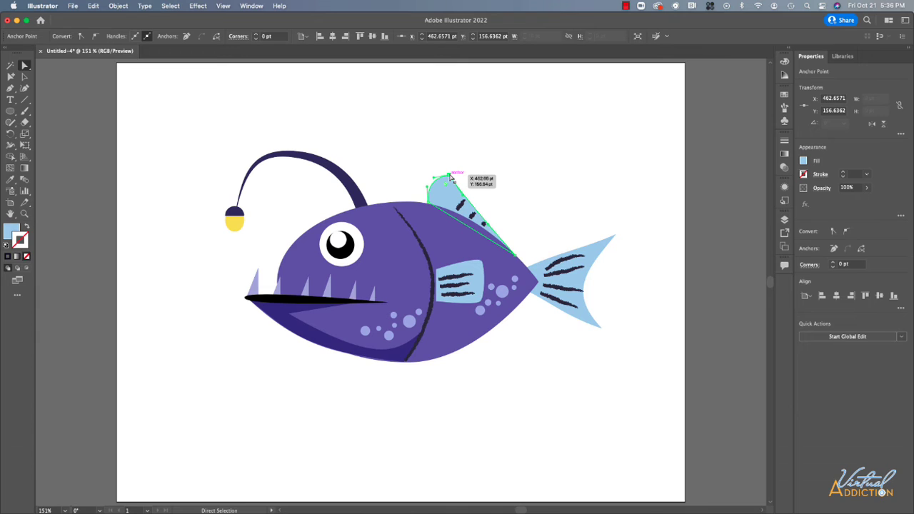
left_click_drag(450, 177, 434, 180)
Step: Nudge the fish group slightly right and switch it into Free Transform mode
left_click(25, 77)
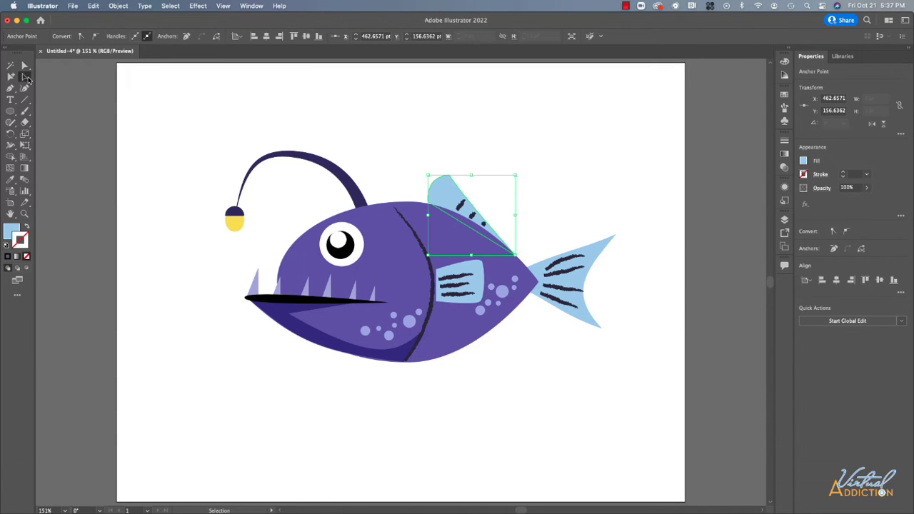
left_click(393, 272)
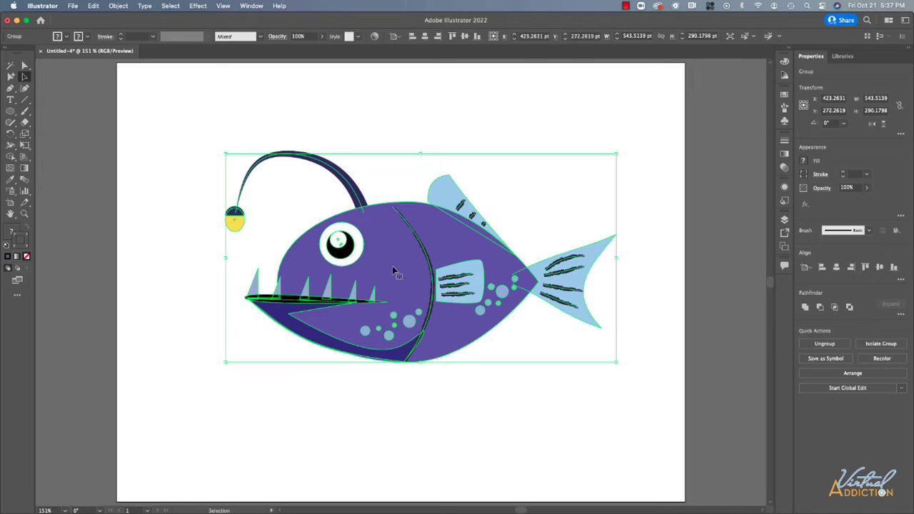
mouse_move(392, 269)
left_mouse_down()
mouse_move(414, 285)
mouse_move(400, 269)
left_mouse_up()
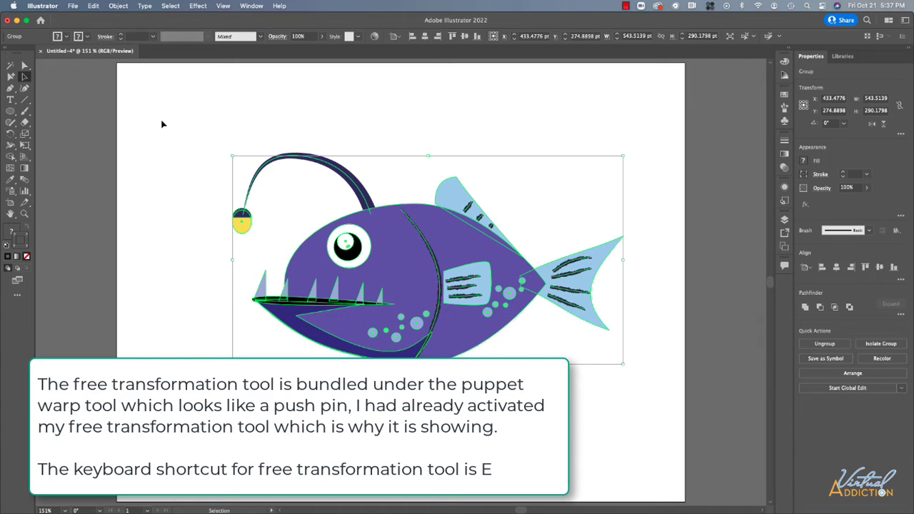
left_click(25, 146)
left_click(25, 146)
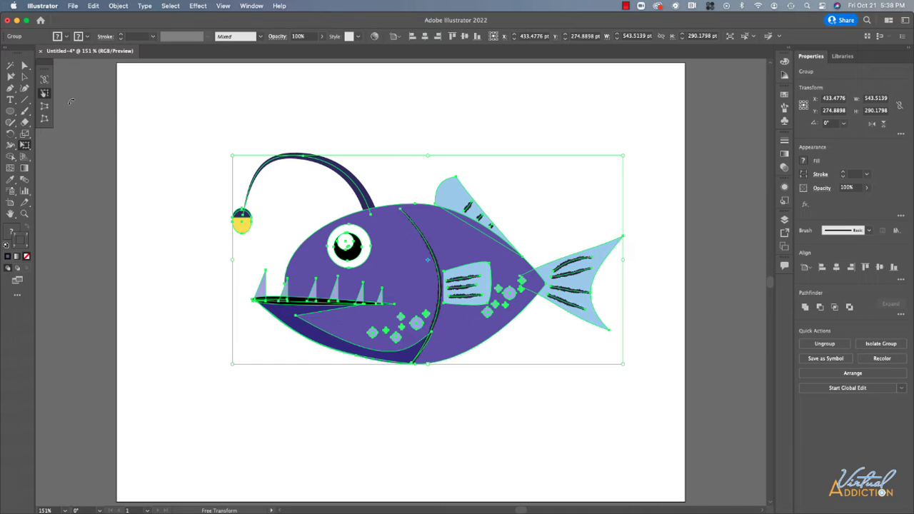
Step: Scale the fish group proportionally from 543.5 × 290.2 to 473.2 × 252.6 pt, undoing the narrowing
left_click(25, 77)
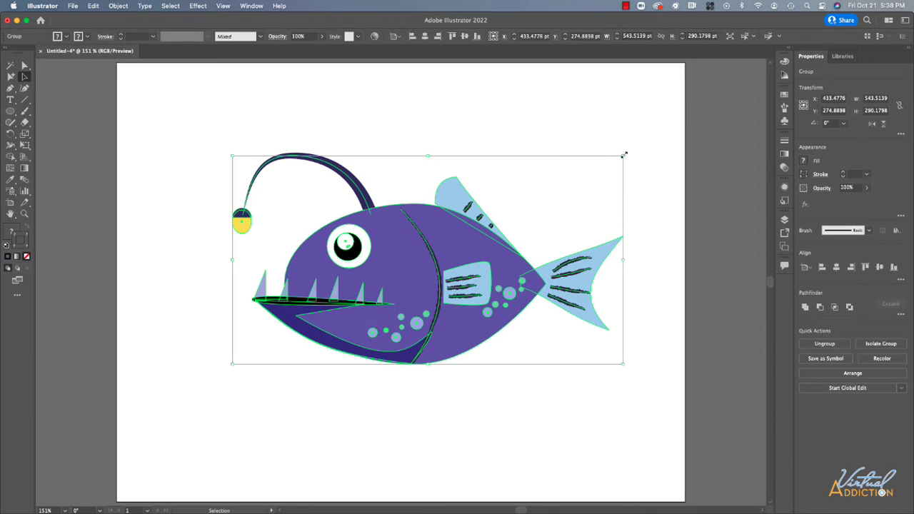
left_click_drag(624, 154, 492, 247)
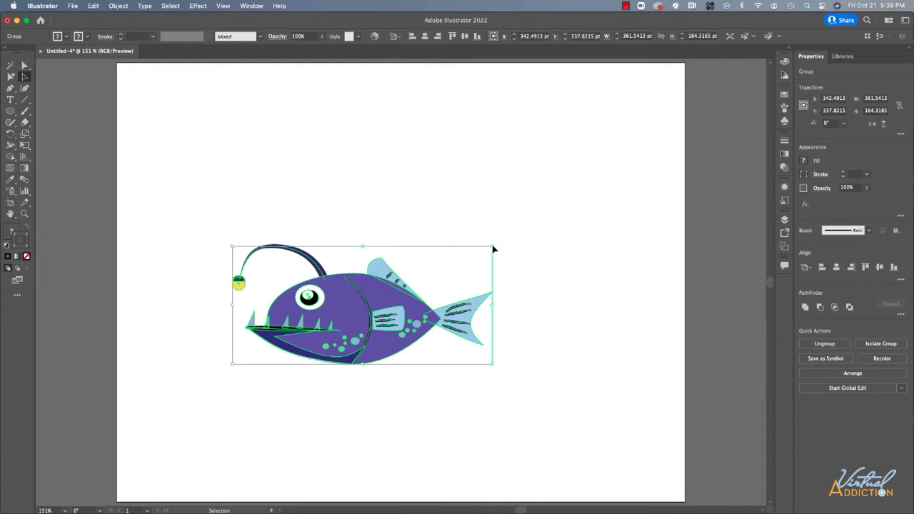
key("super+z")
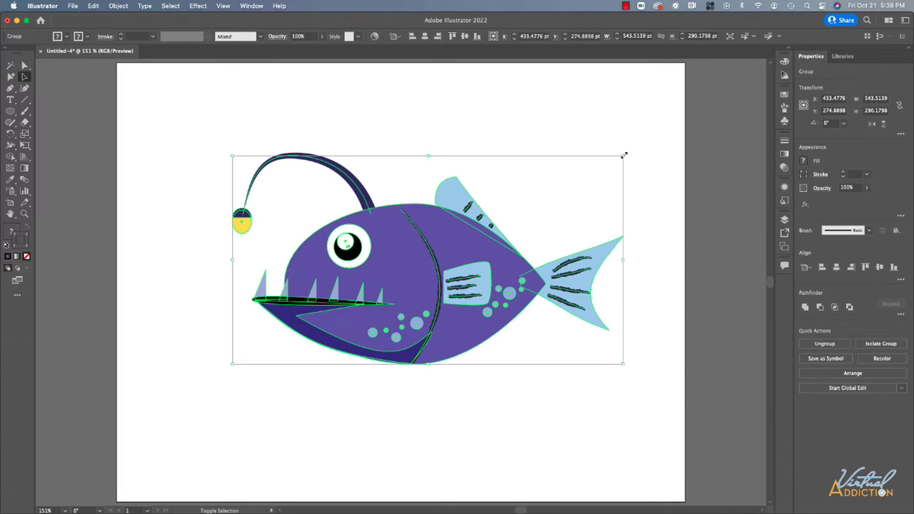
left_click_drag(624, 155, 574, 158)
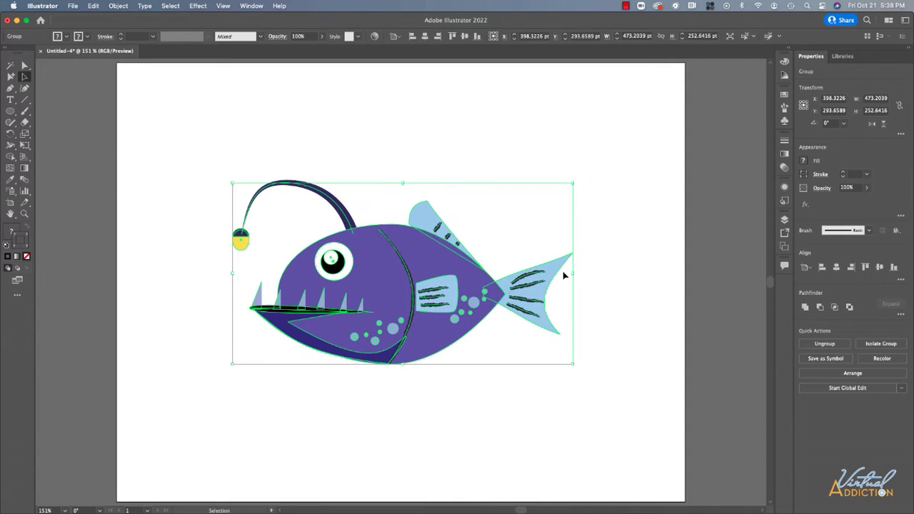
left_click_drag(573, 272, 472, 272)
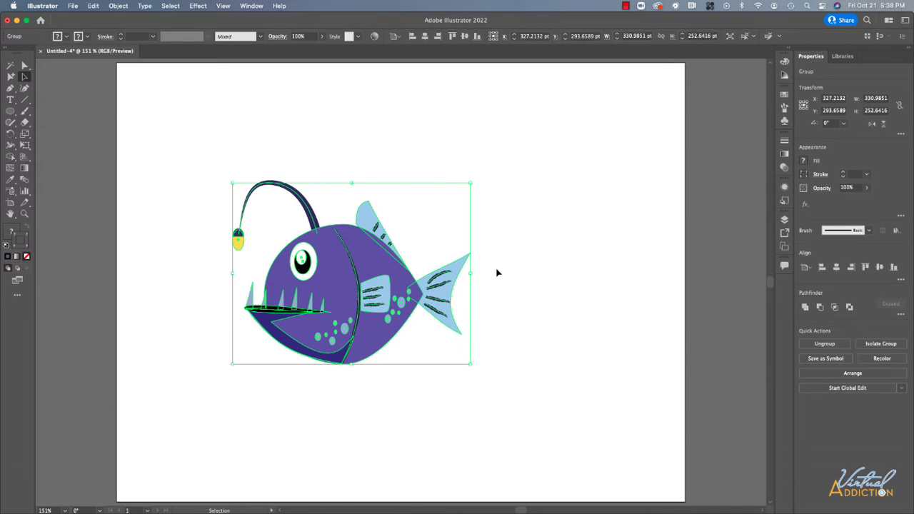
key("super+z")
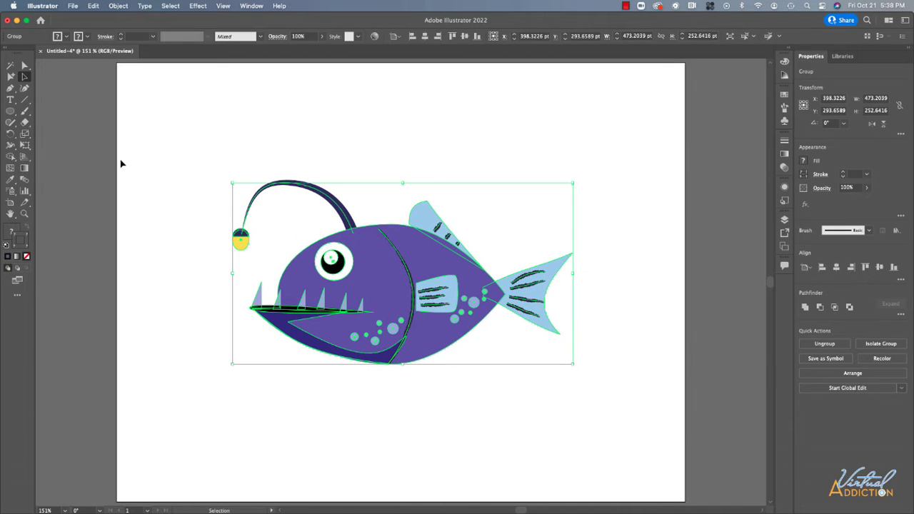
left_click(24, 145)
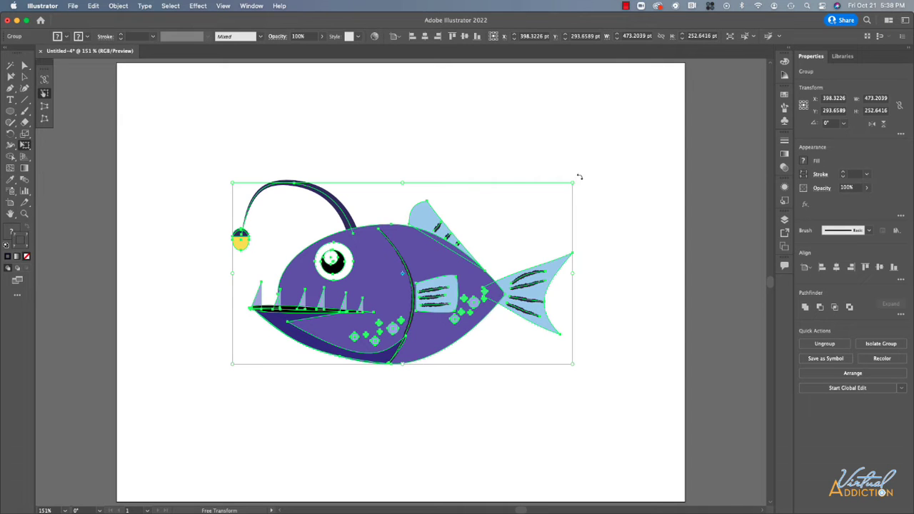
left_click_drag(587, 187, 590, 224)
key("super+z")
left_click_drag(564, 185, 563, 206)
key("Escape")
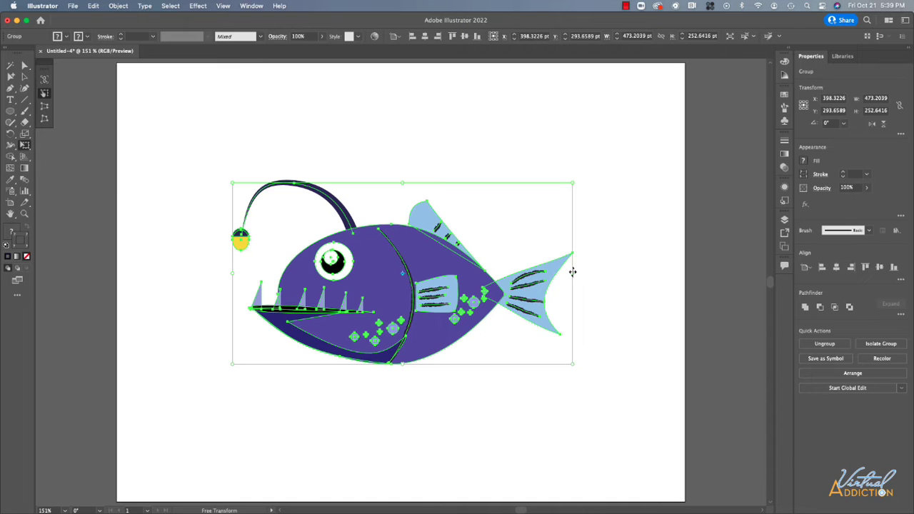
left_click_drag(571, 269, 543, 344)
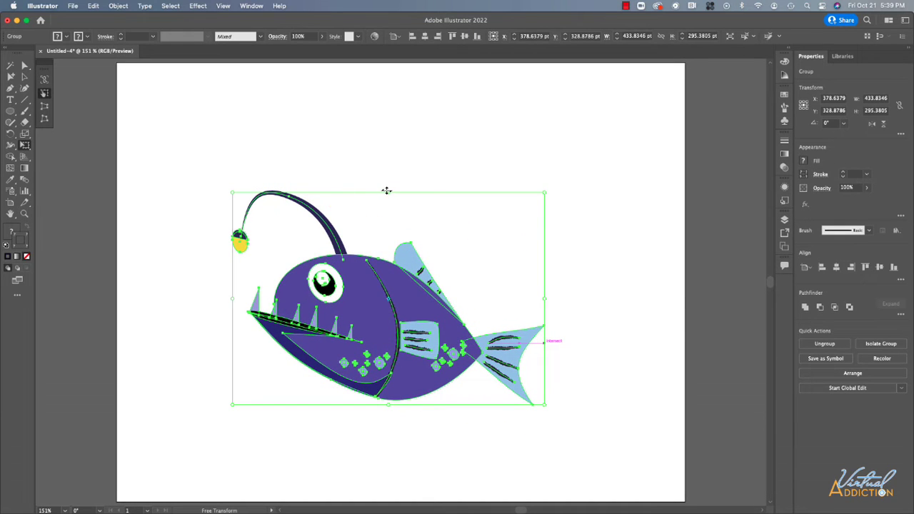
left_click_drag(377, 190, 314, 189)
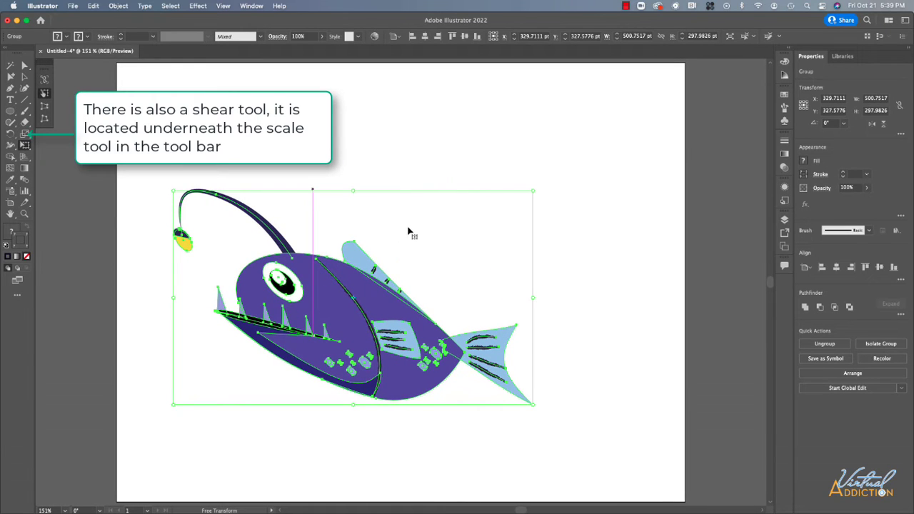
Step: Undo the shear and, with Constrain on, resize the fish to 443.7 × 236.9 pt
key("super+z")
key("super+z")
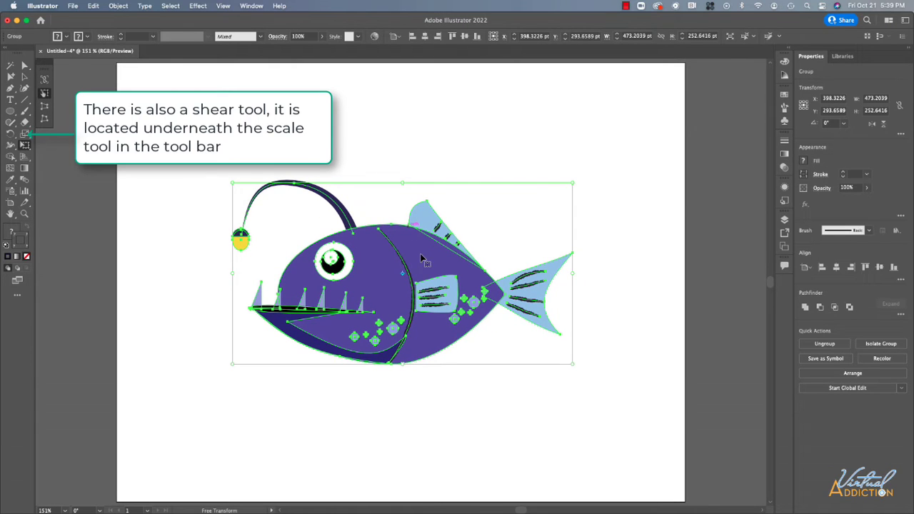
left_click(45, 81)
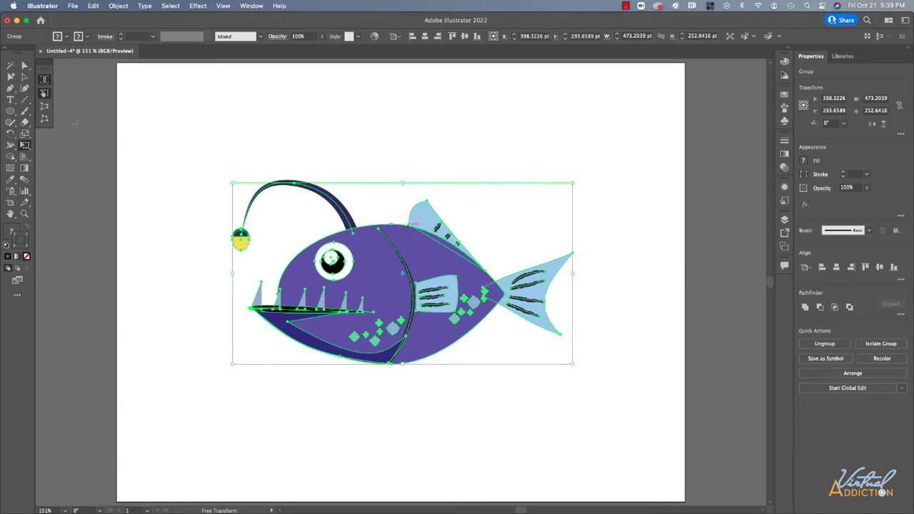
left_click(47, 94)
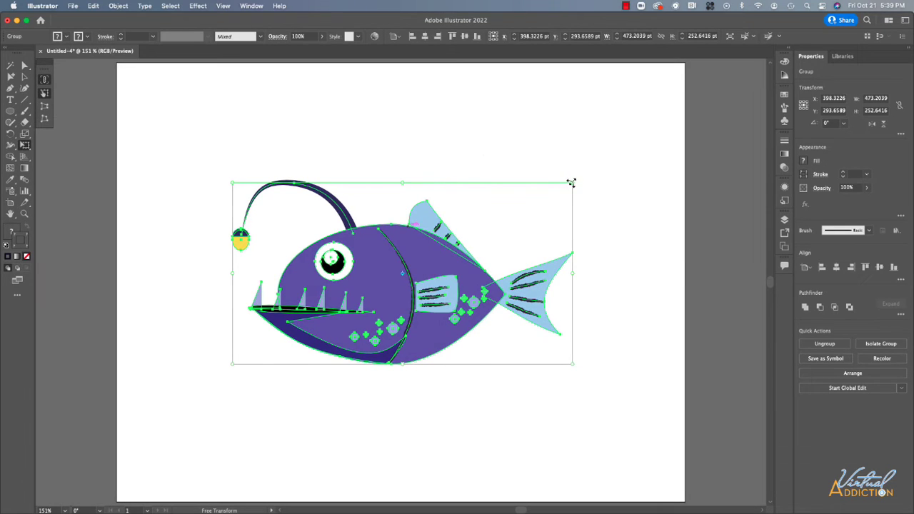
left_click_drag(572, 185, 419, 215)
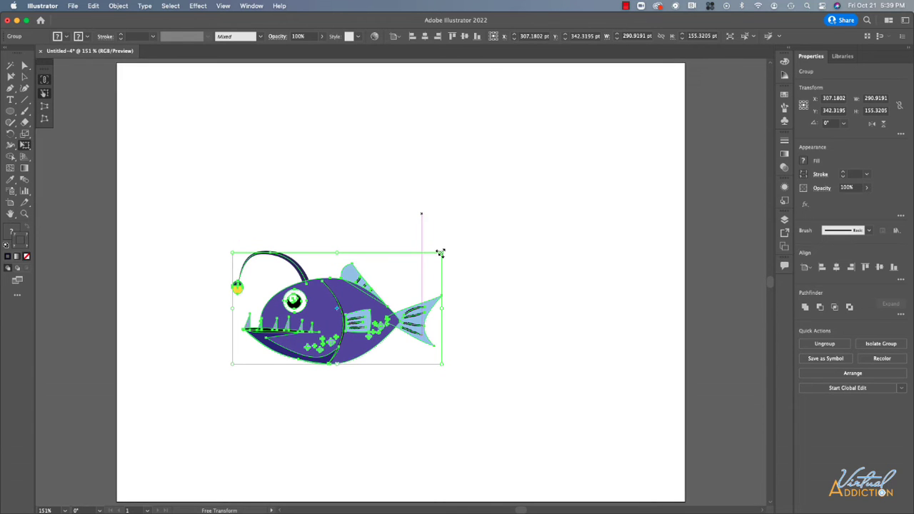
left_click_drag(442, 252, 550, 203)
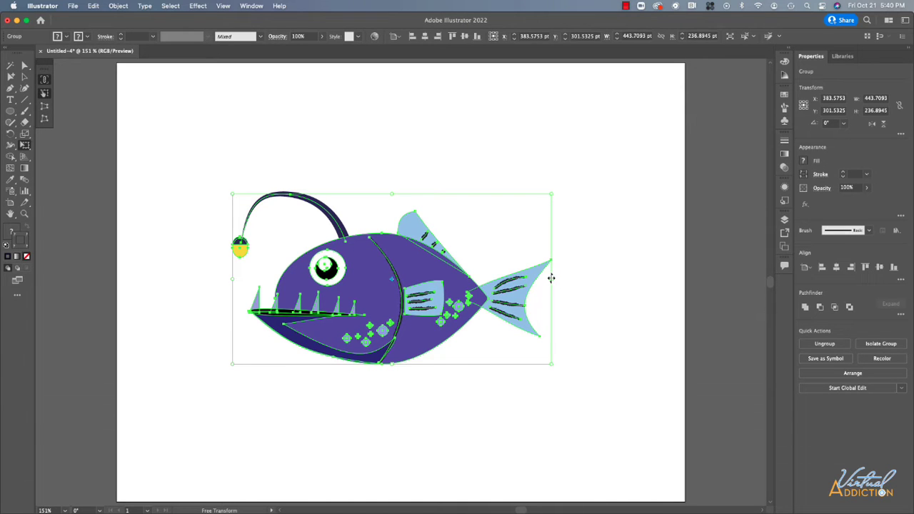
left_click_drag(551, 277, 526, 277)
left_click_drag(379, 193, 377, 250)
key("super+z")
key("super+z")
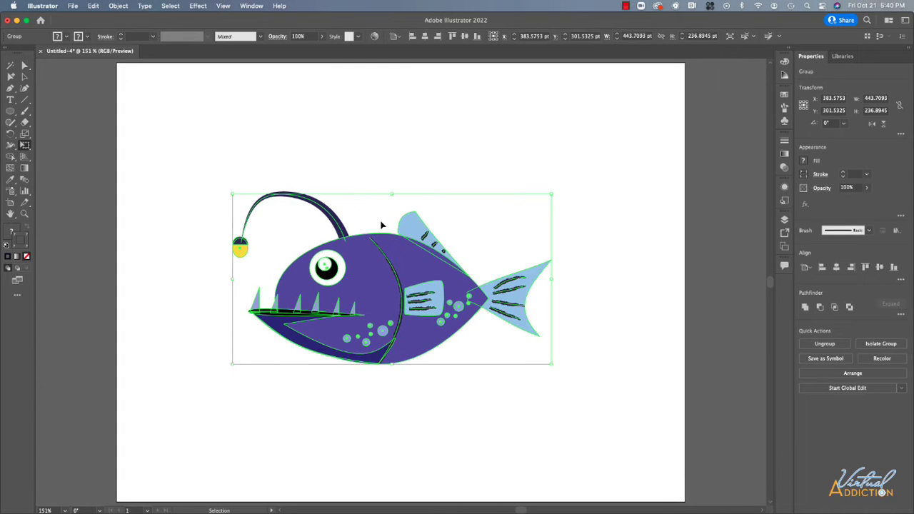
key("e")
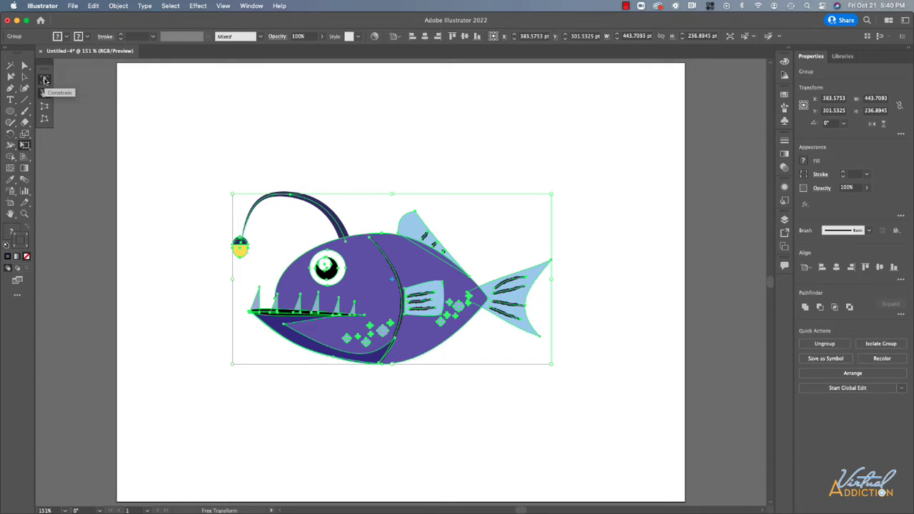
Step: Move the fish group up and slightly right to X 393.9 pt, Y 288.1 pt
left_click(45, 80)
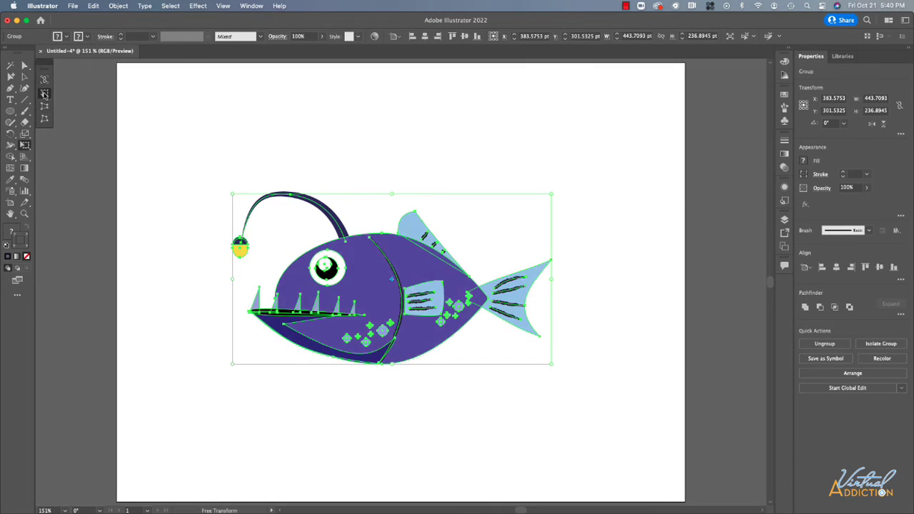
left_click(44, 94)
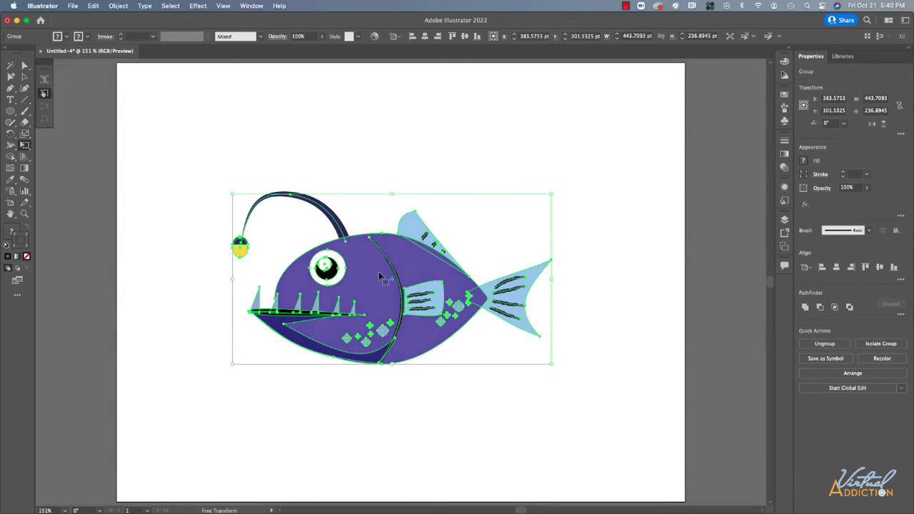
left_click_drag(379, 277, 446, 264)
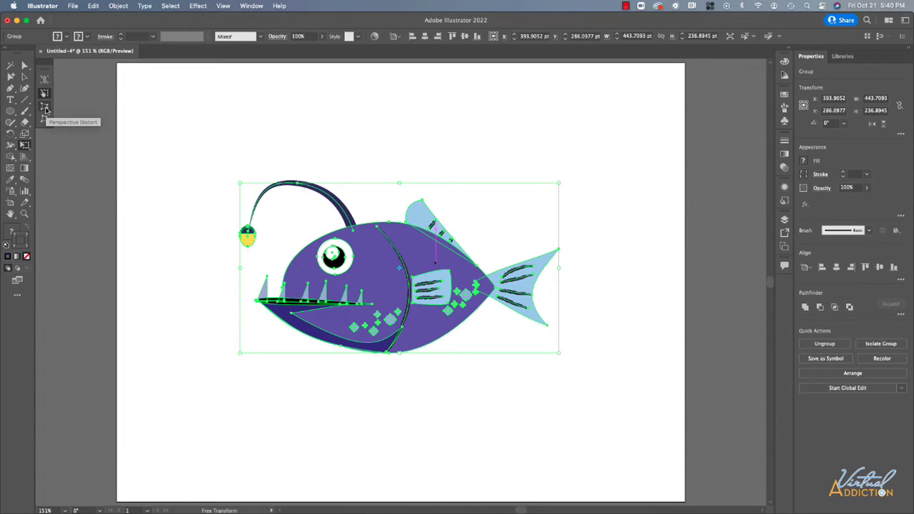
left_click(45, 108)
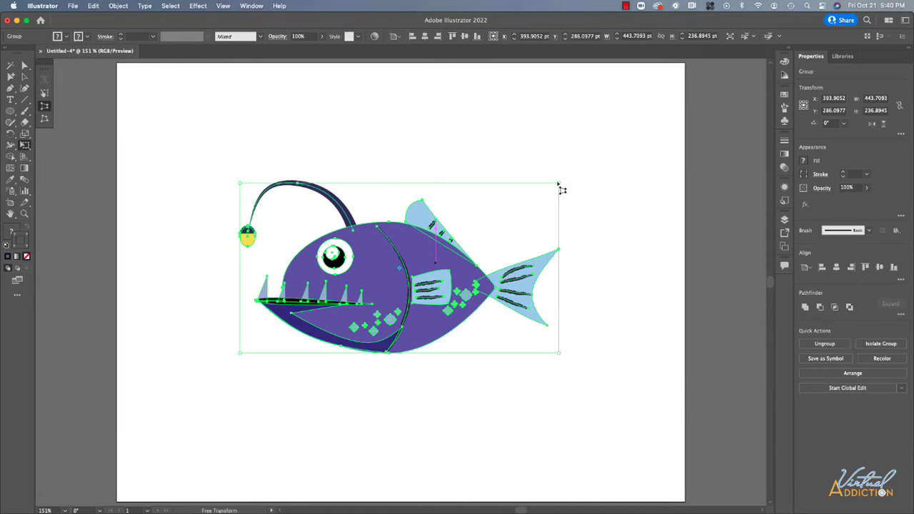
left_click(50, 107)
left_click_drag(557, 188, 481, 192)
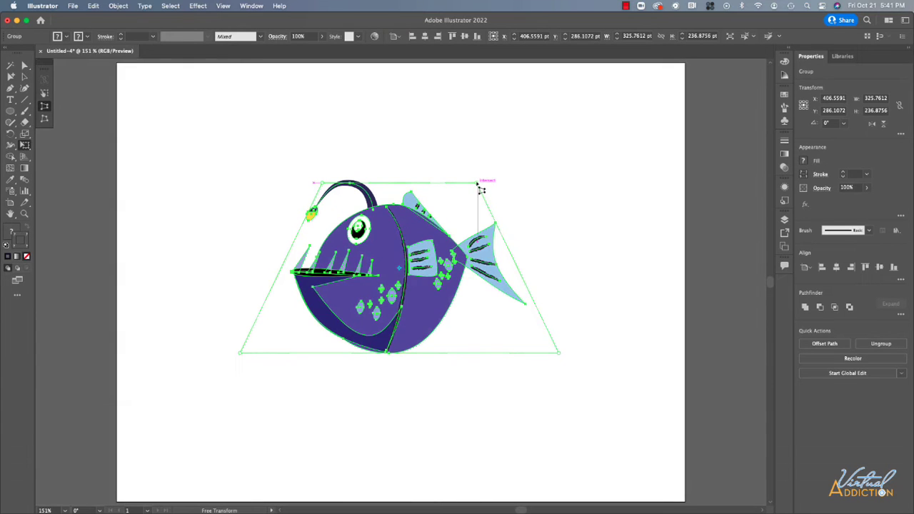
left_click_drag(481, 187, 569, 278)
key("ctrl+z")
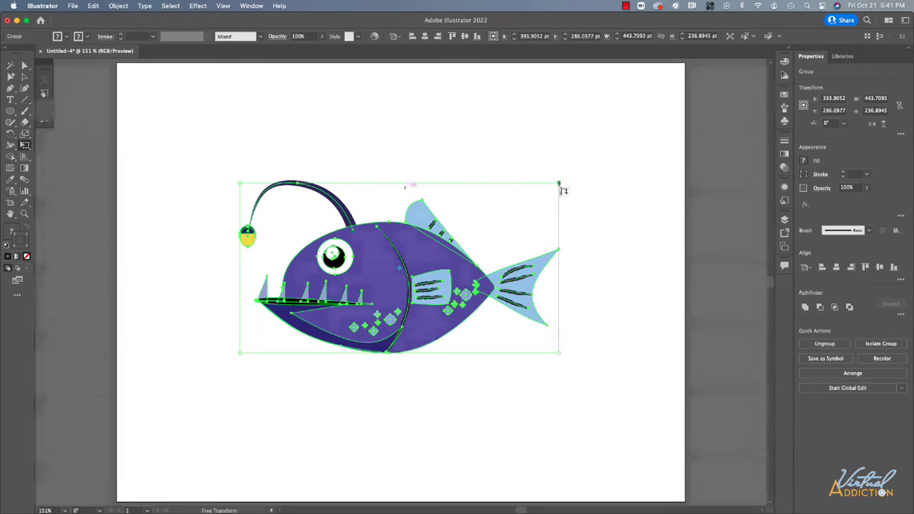
left_click_drag(560, 184, 562, 261)
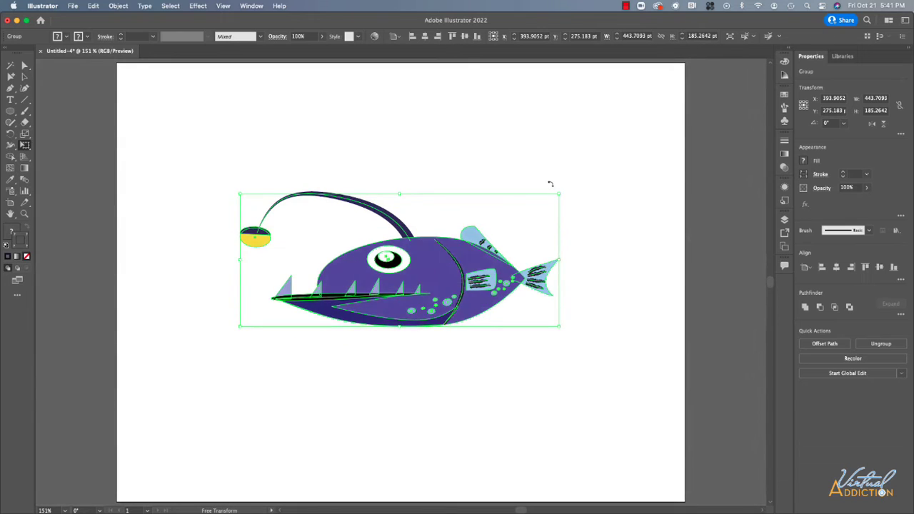
key("super+z")
key("super+z")
key("v")
key("e")
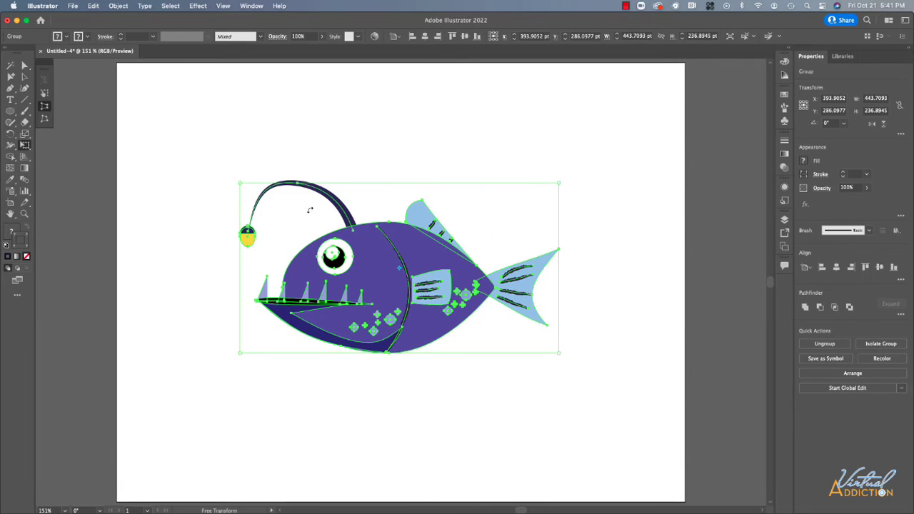
left_click(44, 119)
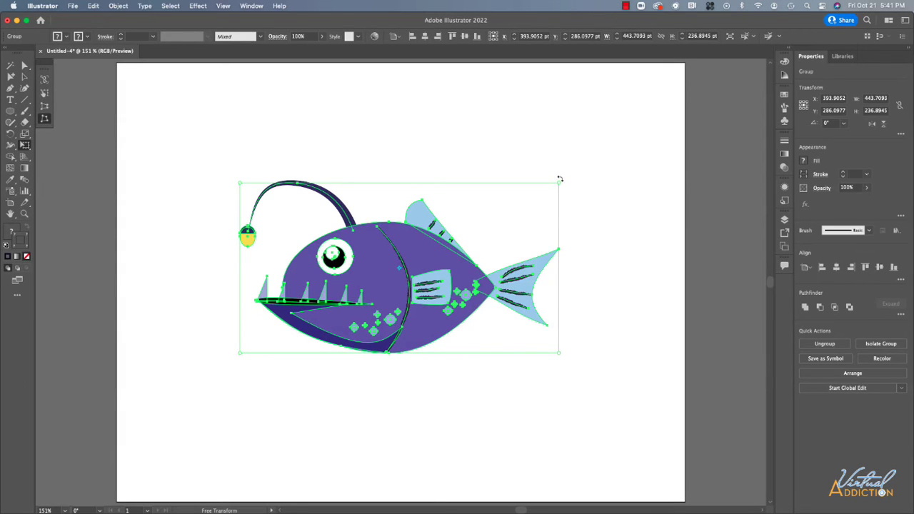
left_click_drag(573, 207, 573, 210)
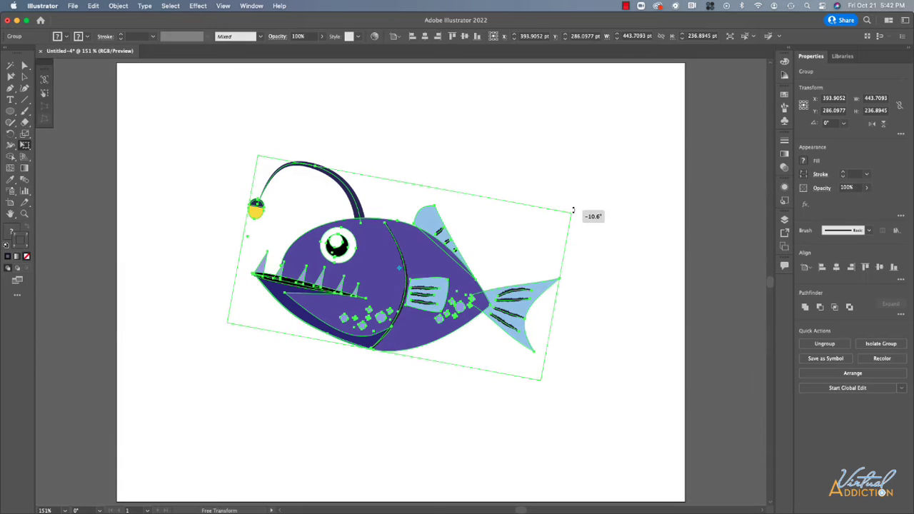
key("super+z")
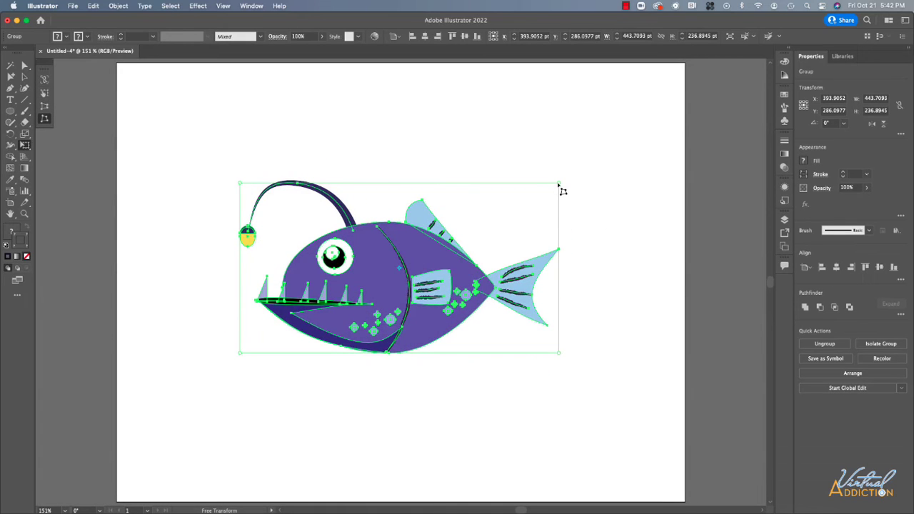
left_click_drag(560, 185, 423, 245)
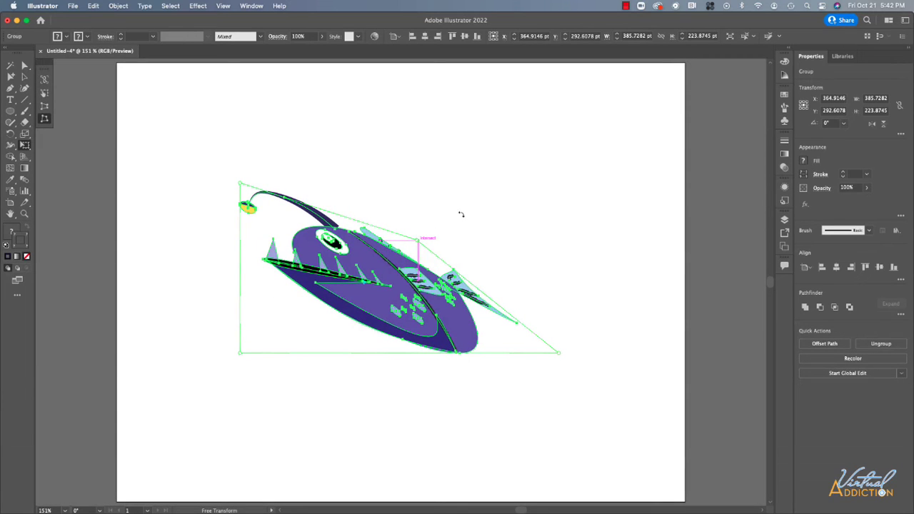
key("ctrl+z")
key("ctrl+z")
key("ctrl+z")
left_click_drag(561, 185, 556, 243)
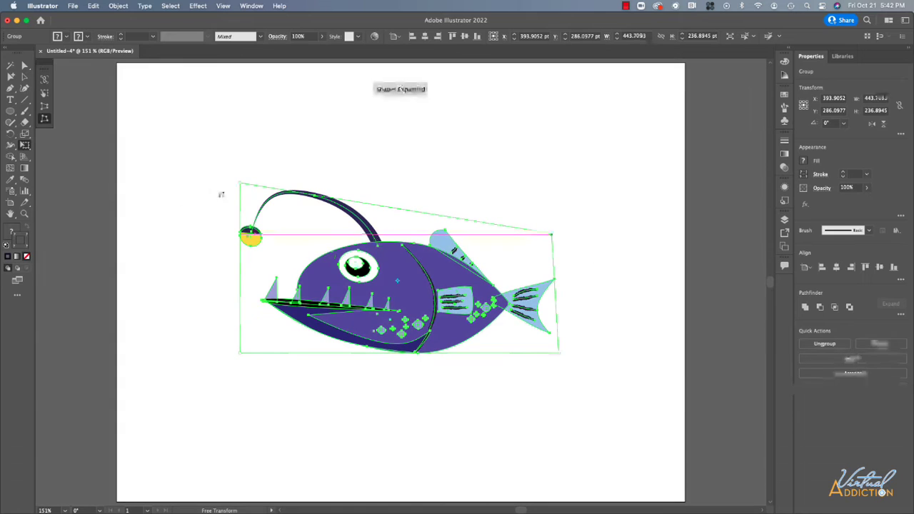
left_click_drag(241, 355, 235, 405)
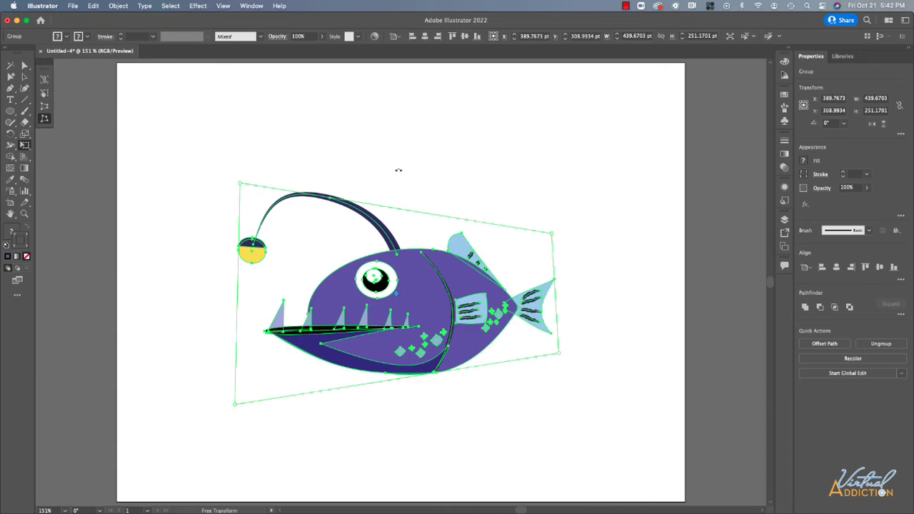
key("super+z")
key("v")
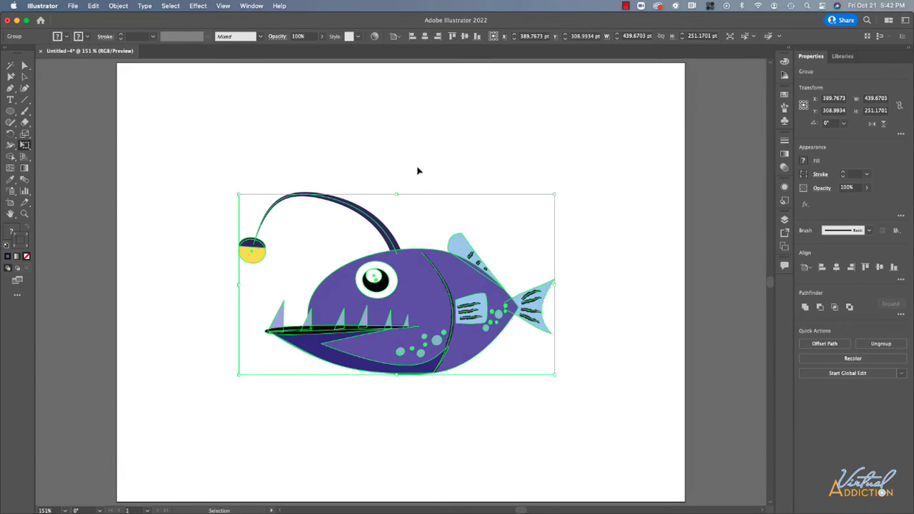
Step: Undo the last change and apply a Puppet Warp mesh to the whole fish group
key("super+z")
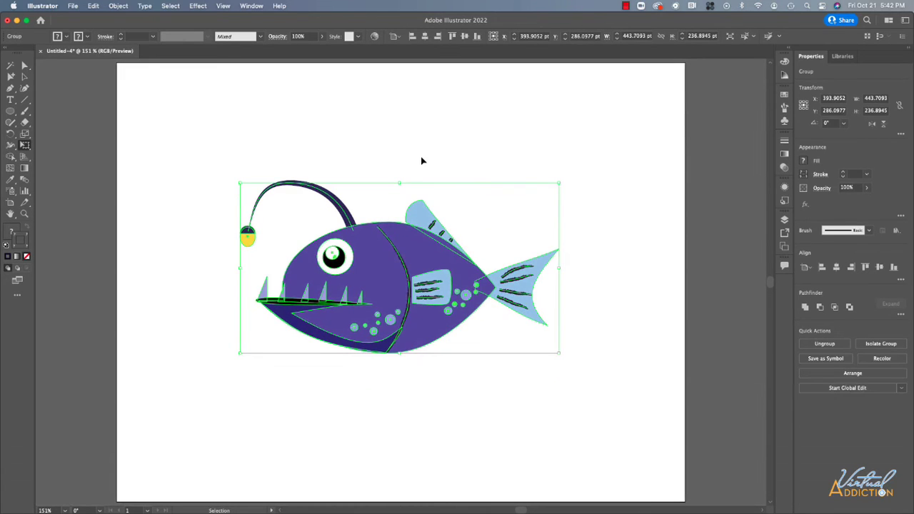
key("e")
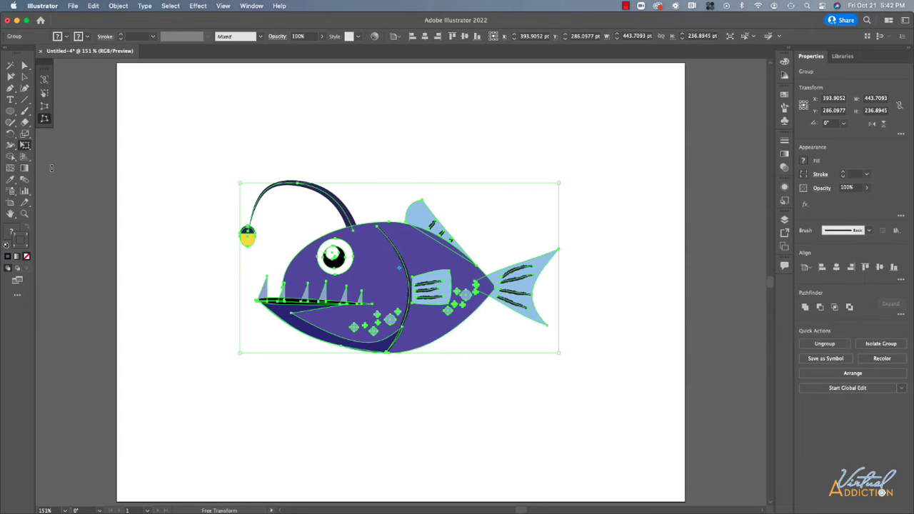
left_click(25, 146)
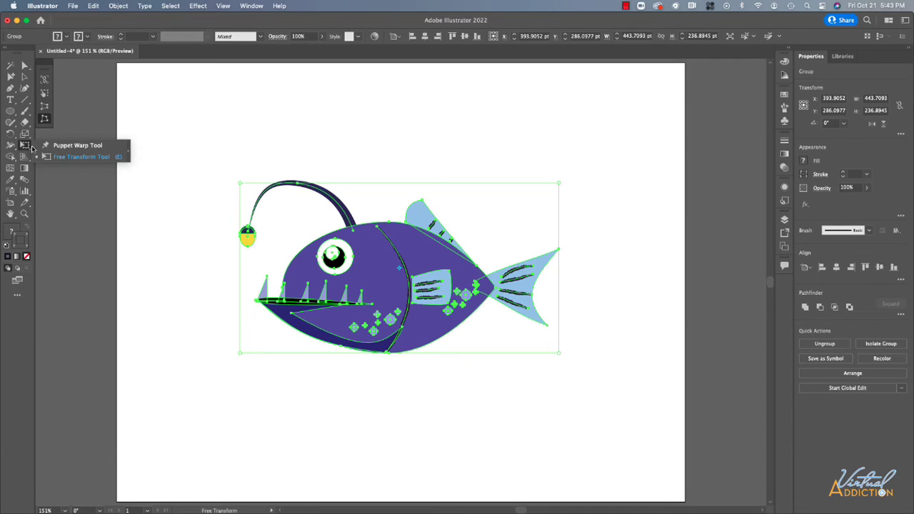
left_click(73, 147)
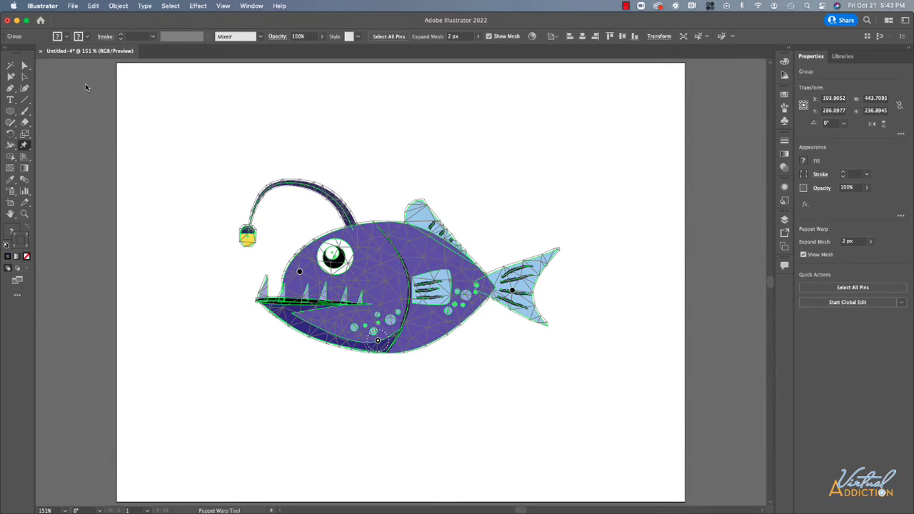
Step: Deselect the fish, select only the lure stalk and bulb, and apply Puppet Warp to them
key("v")
left_click(206, 179)
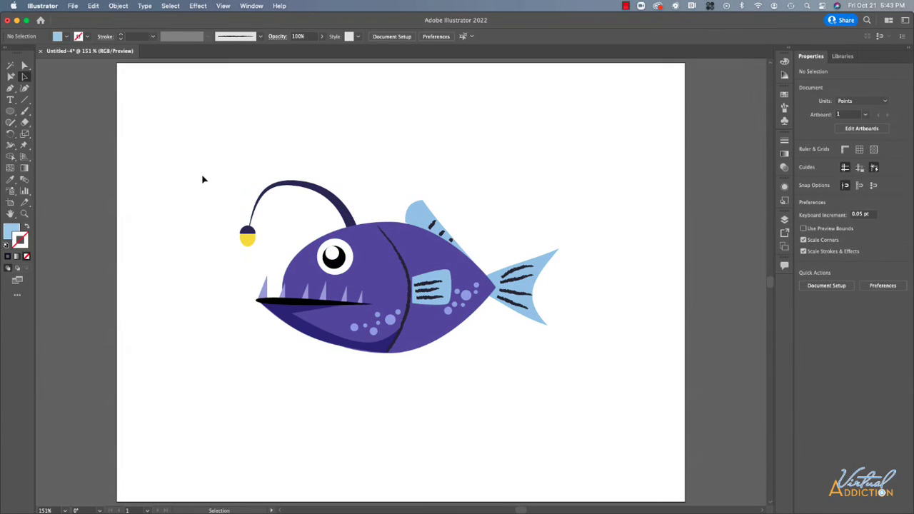
left_click(10, 77)
left_click_drag(226, 175, 271, 243)
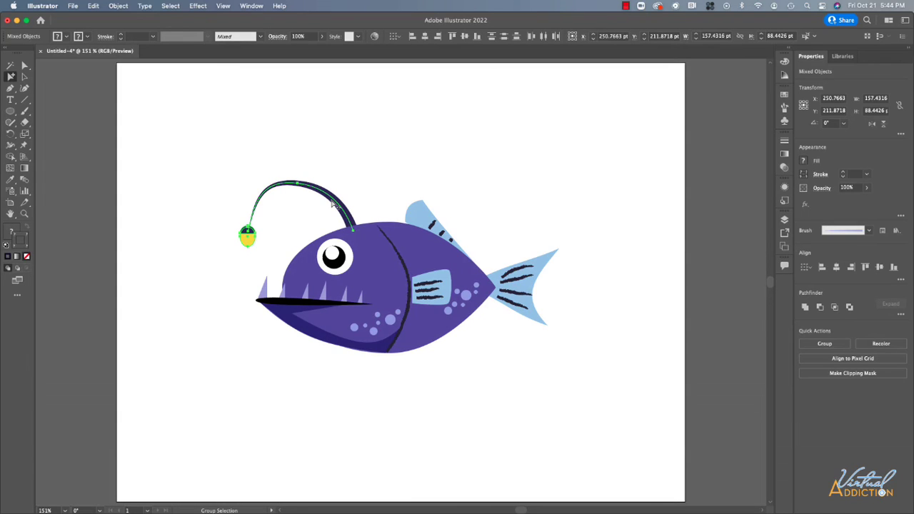
left_click(24, 147)
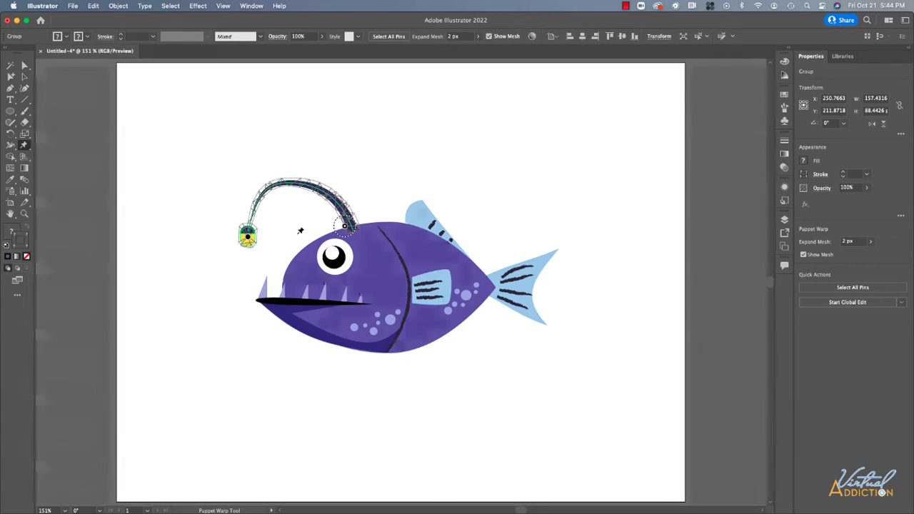
Step: Select all of the stalk's automatic warp pins and delete them
left_click(345, 227)
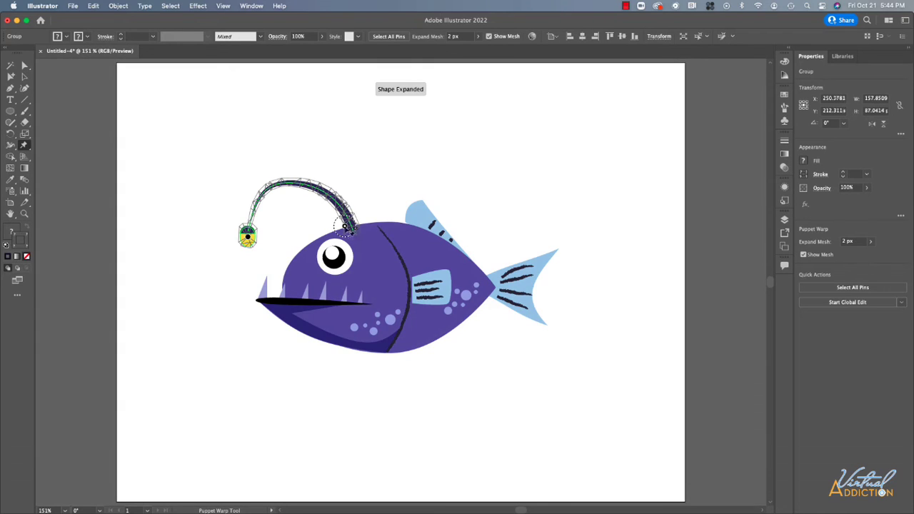
left_click(393, 37)
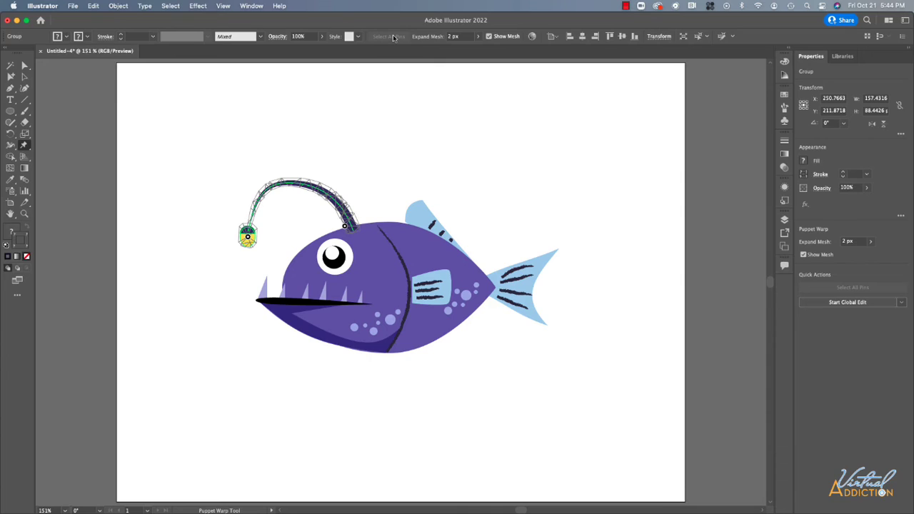
left_click(385, 90)
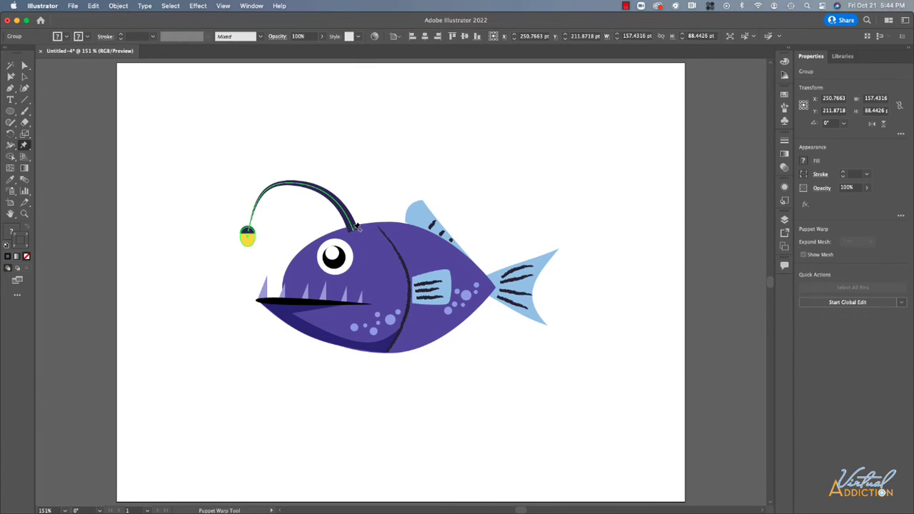
Step: Add warp pins at the stalk base, the top of its curve and the lure bulb
left_click(354, 229)
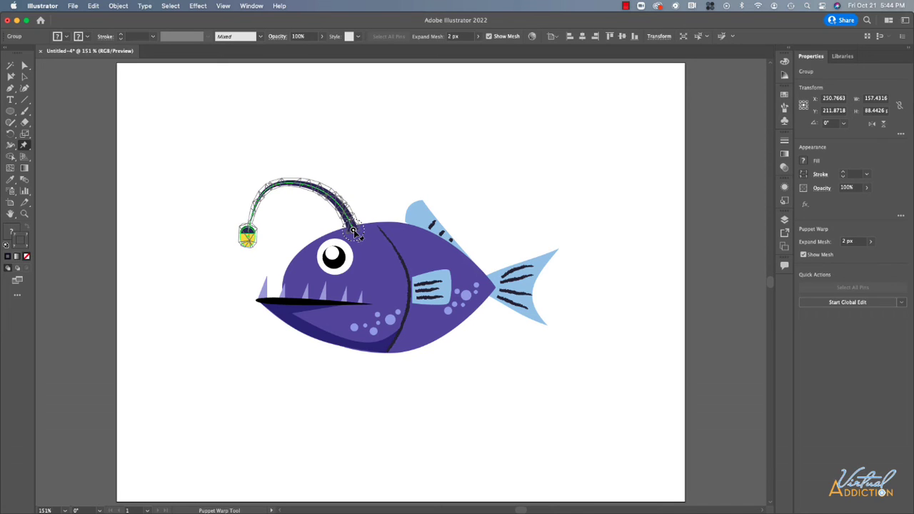
left_click(295, 181)
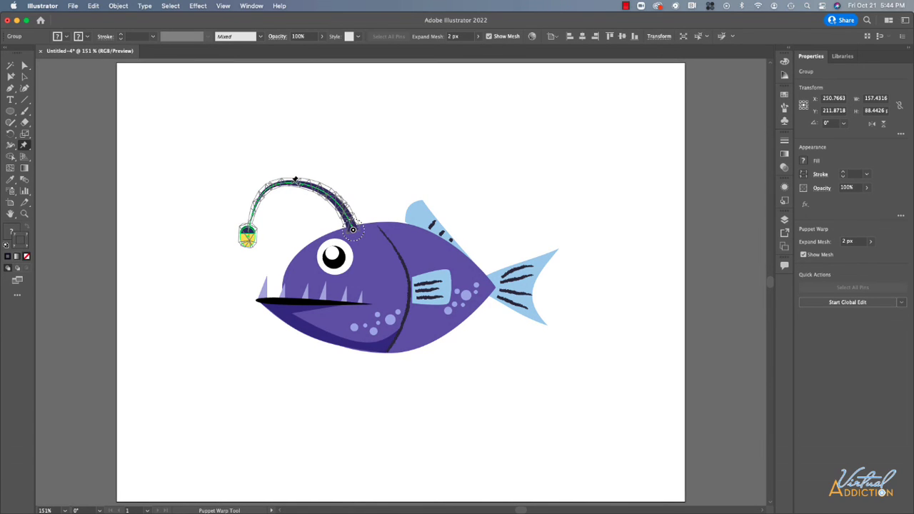
left_click(292, 183)
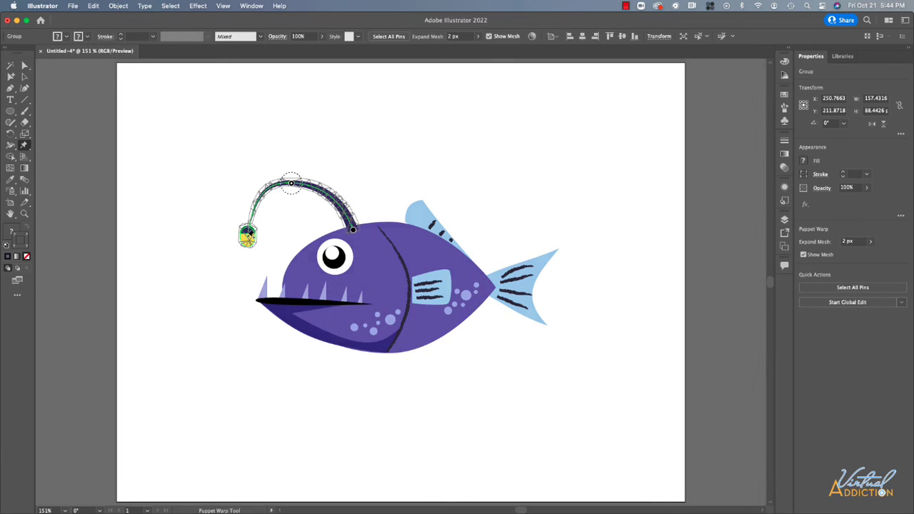
left_click(248, 236)
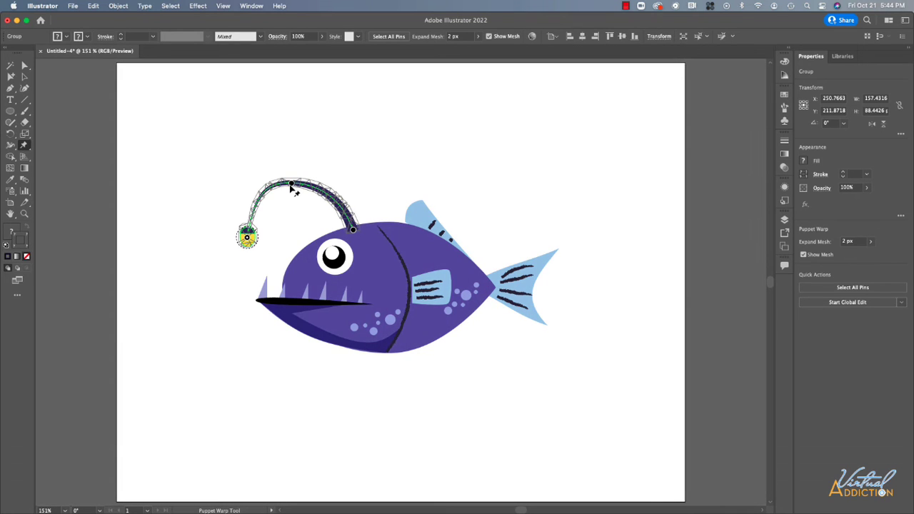
Step: Raise the stalk's top pin and rotate the stalk and bulb pins to bend the lure into a hook
left_click_drag(292, 187, 302, 209)
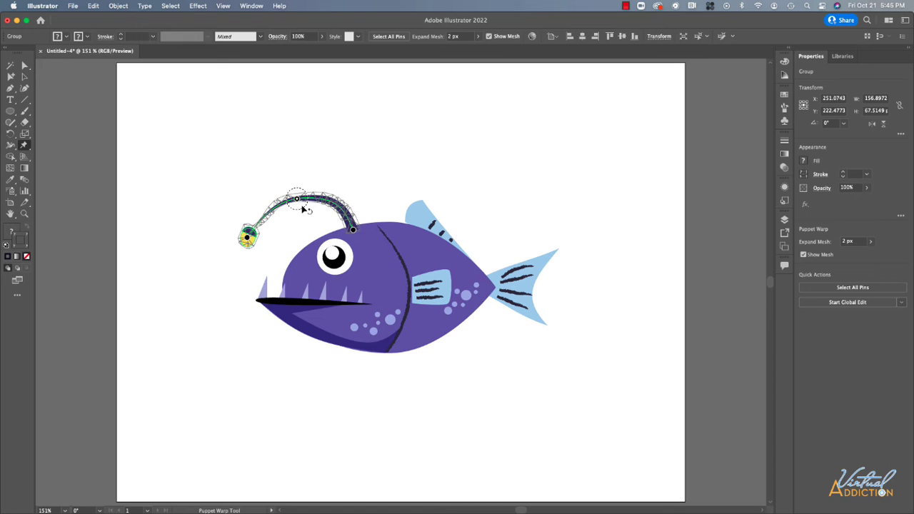
mouse_move(306, 209)
left_mouse_down()
mouse_move(310, 202)
mouse_move(296, 204)
left_mouse_up()
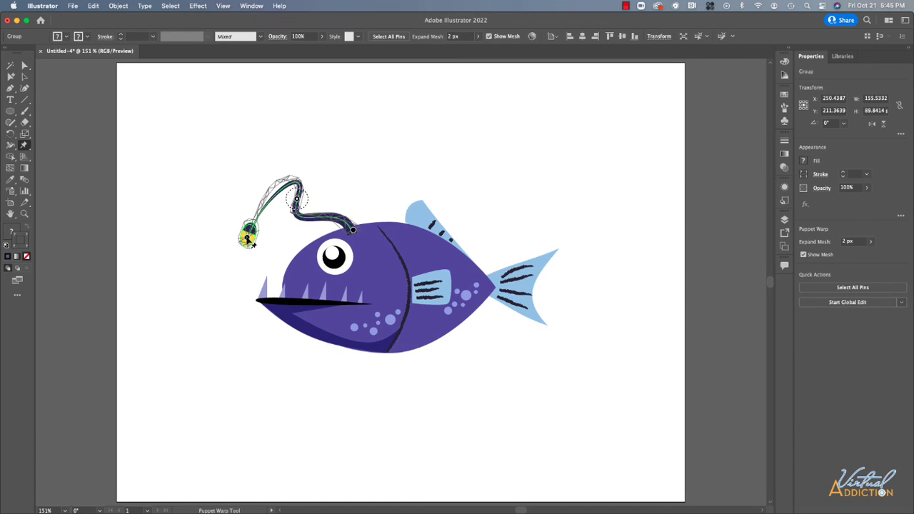
left_click(247, 238)
mouse_move(259, 245)
left_mouse_down()
mouse_move(241, 239)
mouse_move(266, 234)
left_mouse_up()
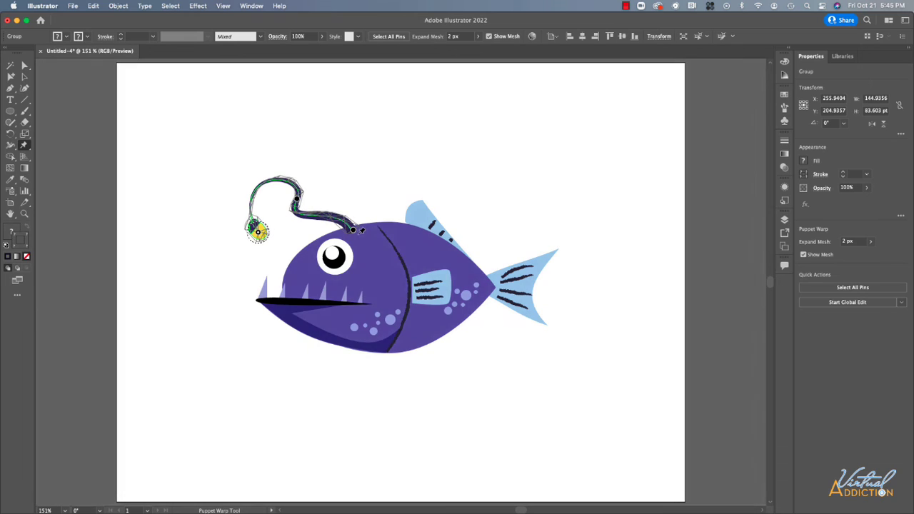
left_click(353, 230)
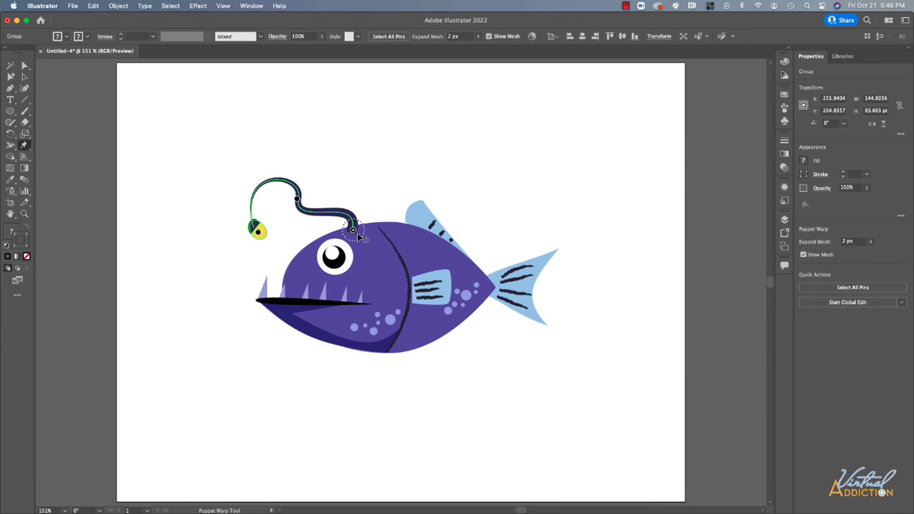
Step: Finish the Puppet Warp and select the lure stalk and bulb
left_click(24, 77)
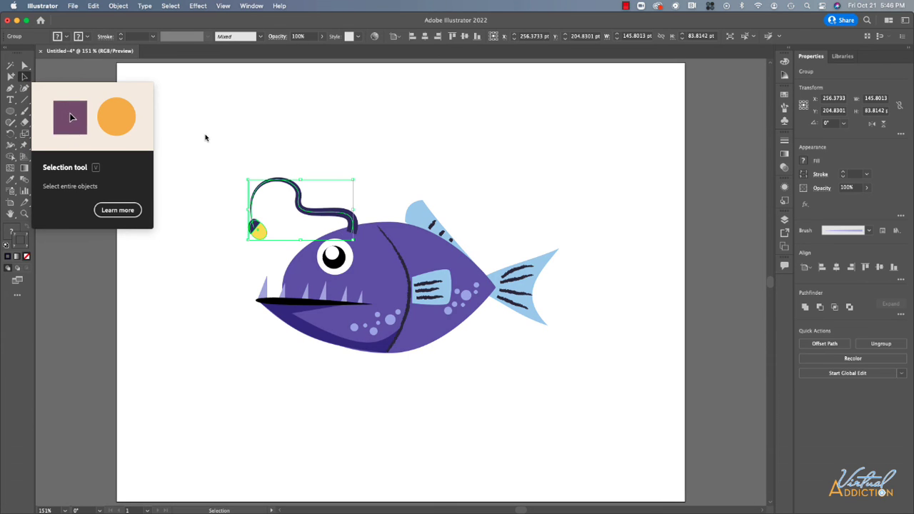
left_click(219, 136)
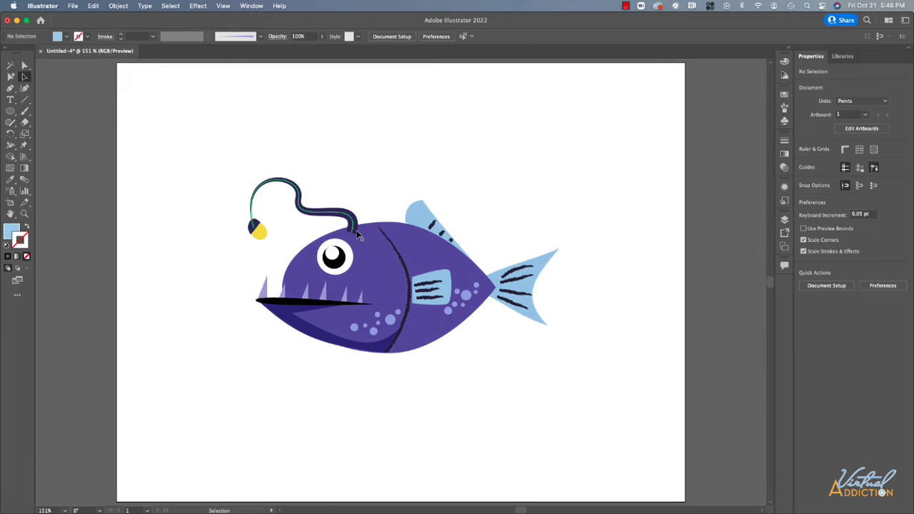
left_click(354, 230, "alt")
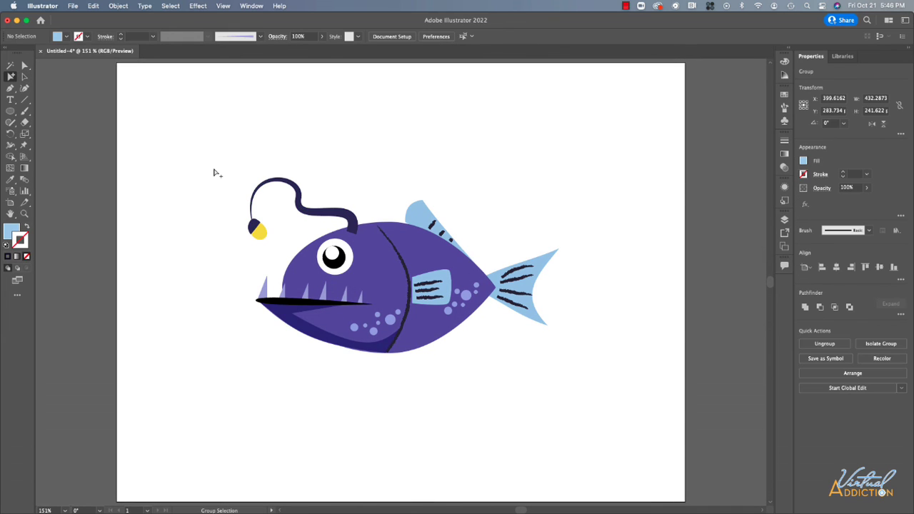
left_click(214, 172)
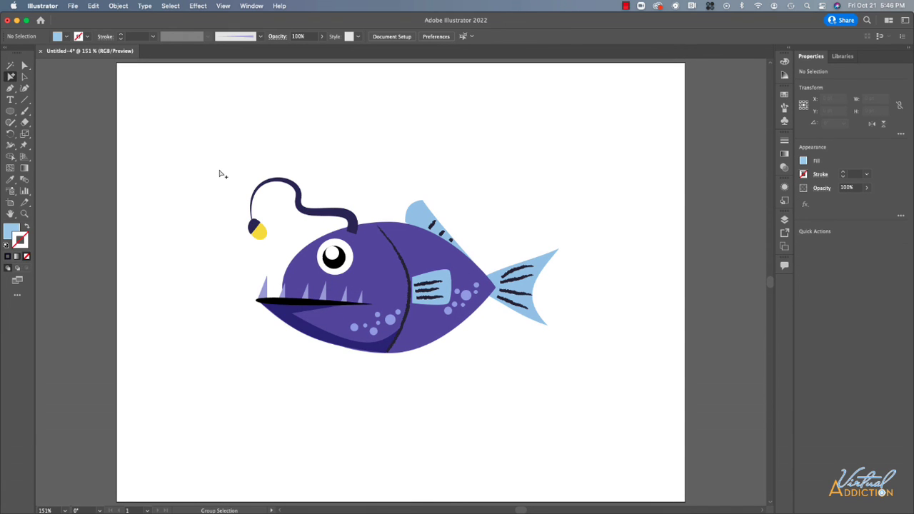
left_click_drag(218, 169, 279, 243)
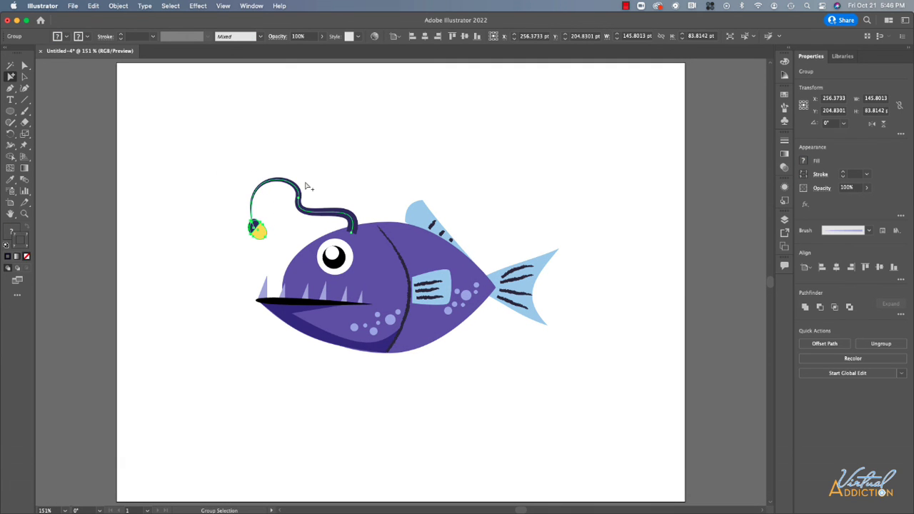
Step: Send the lure behind the fish body with Arrange > Send to Back, then deselect
left_click(122, 8)
mouse_move(122, 32)
left_click(265, 62)
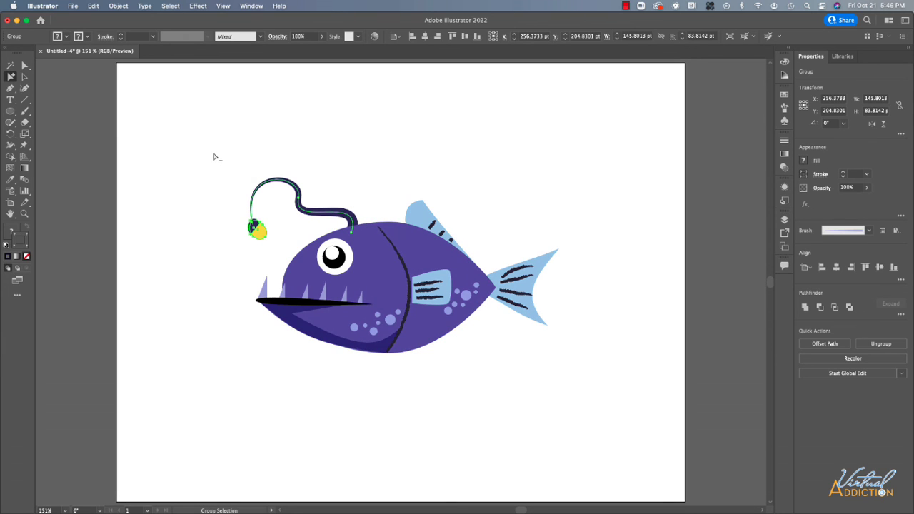
left_click(213, 157)
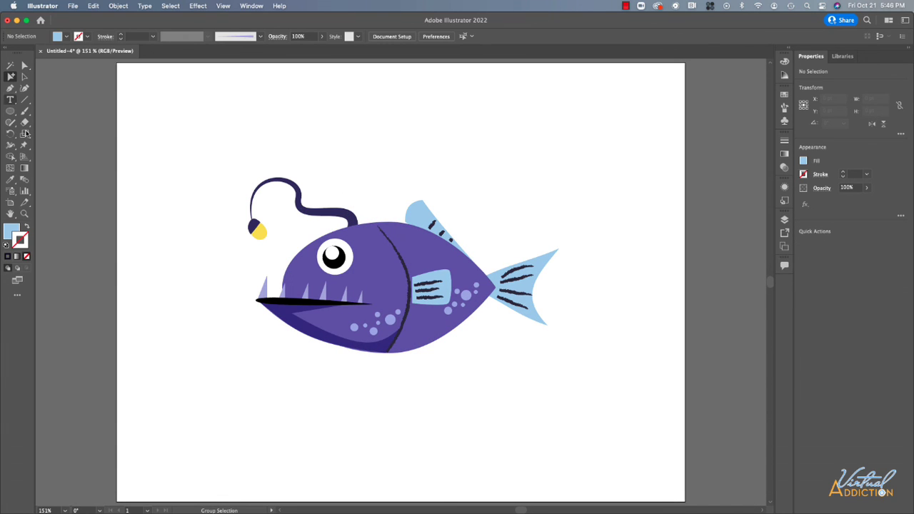